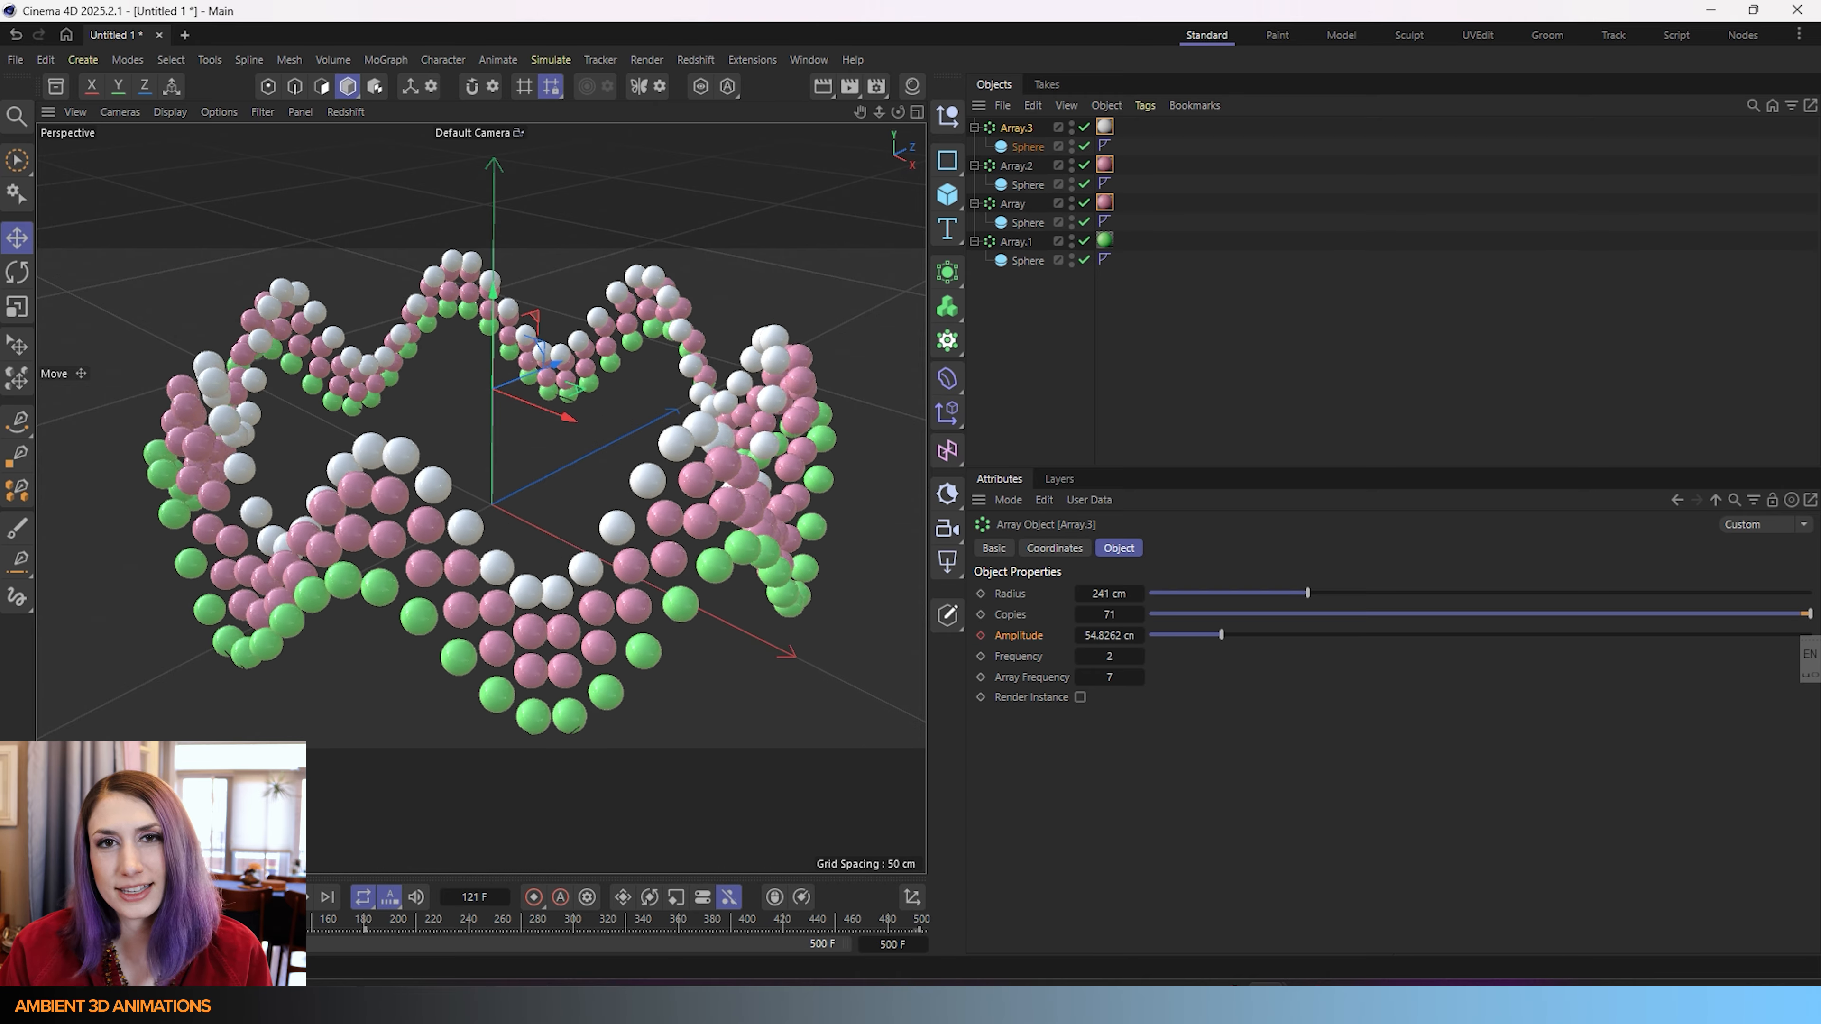
- In the empty Untitled 2 project, add a Platonic primitive and set its radius to 27 cm
click(188, 34)
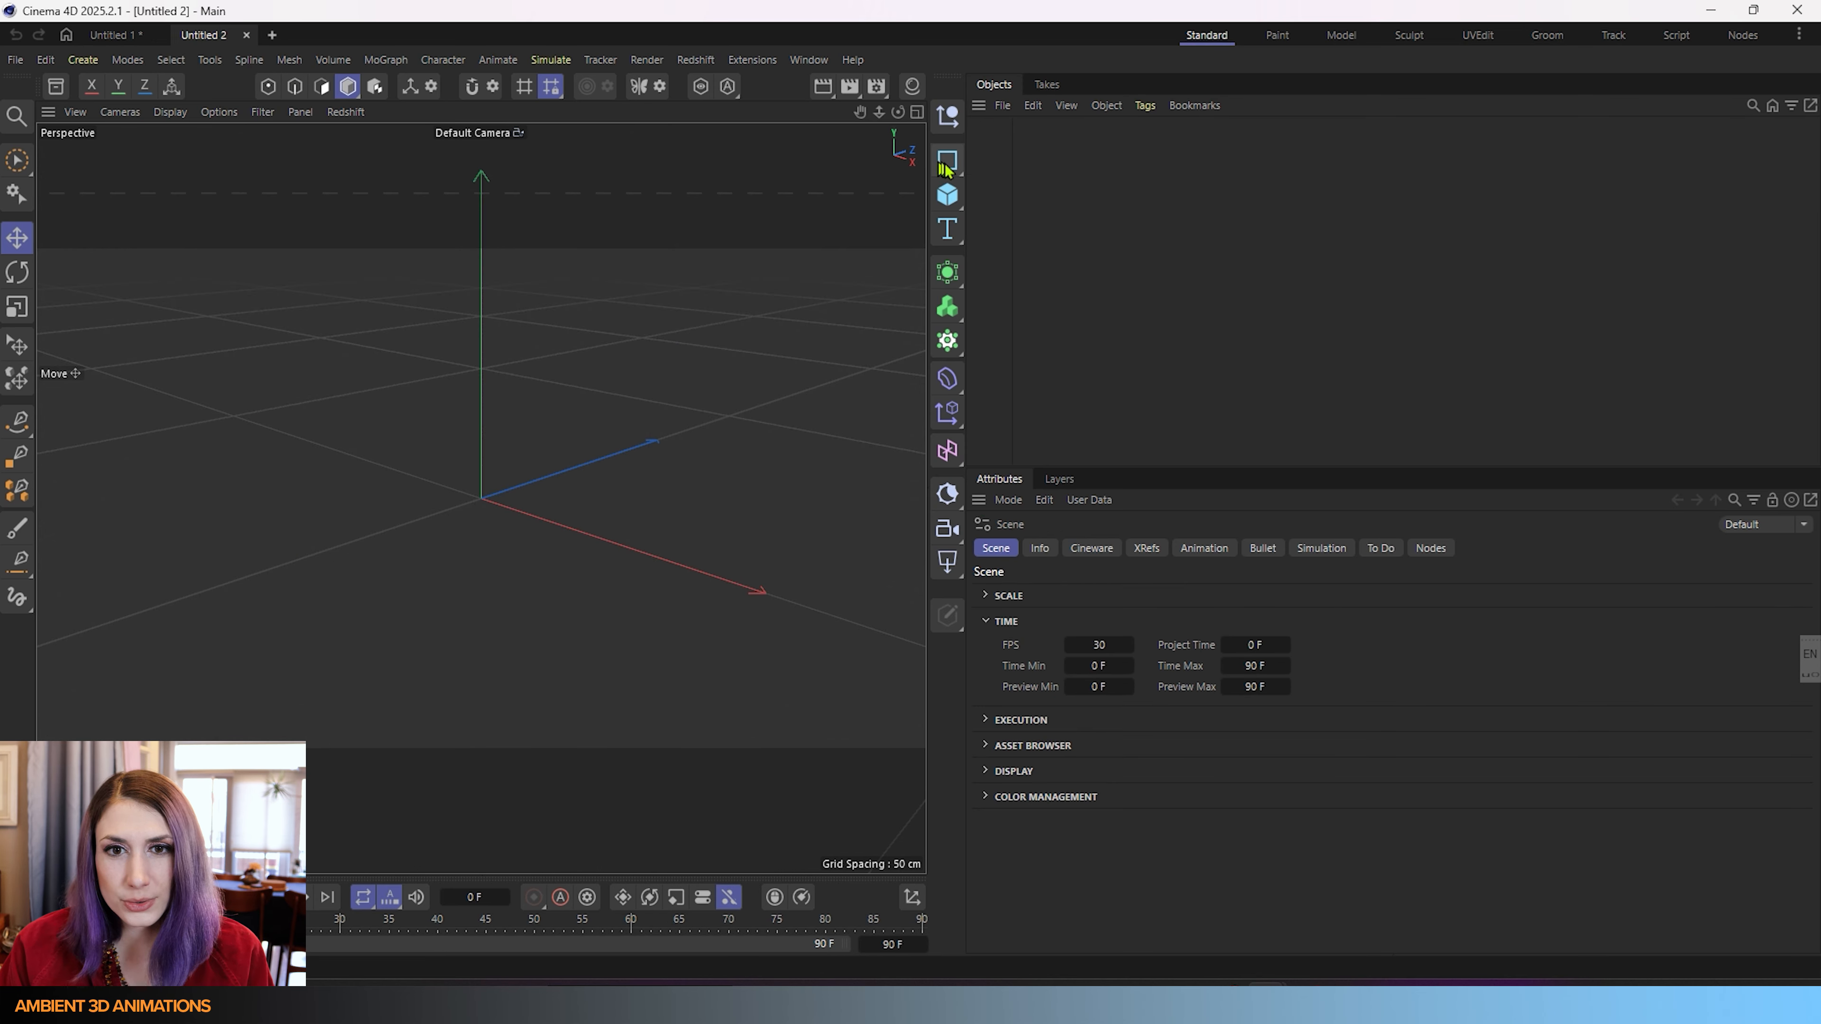
click(948, 195)
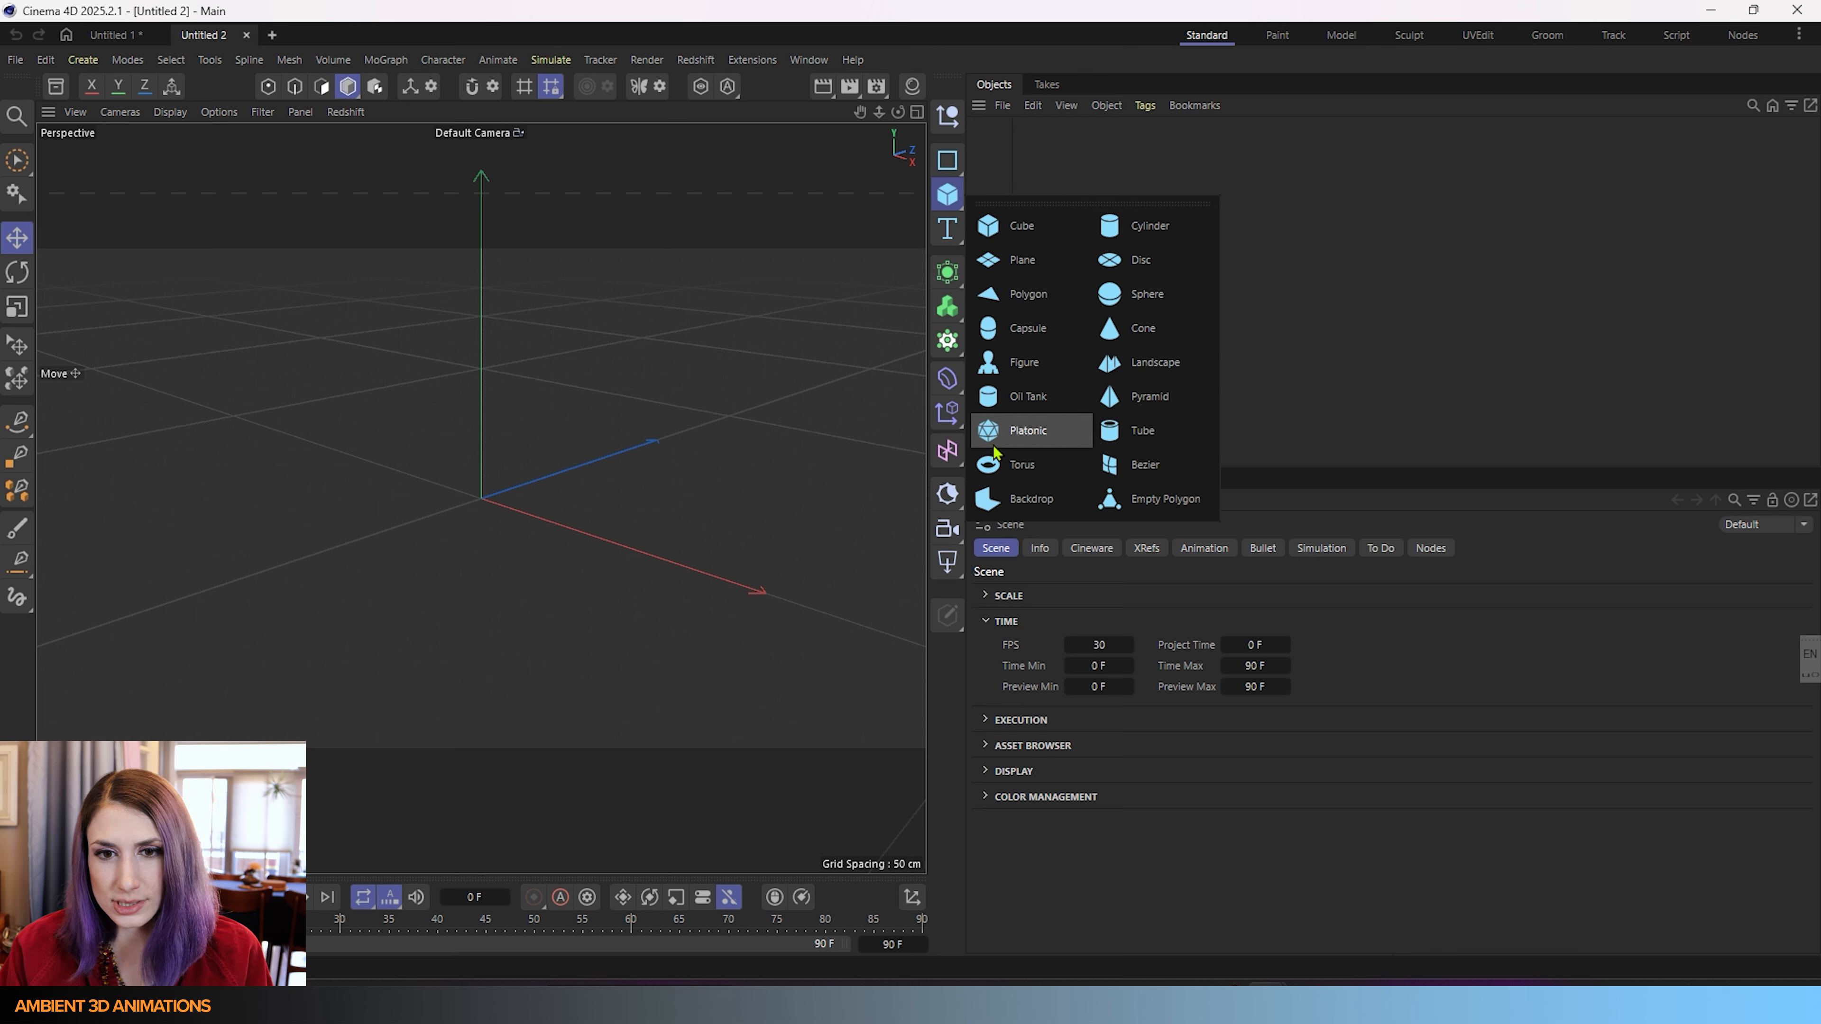
click(1005, 439)
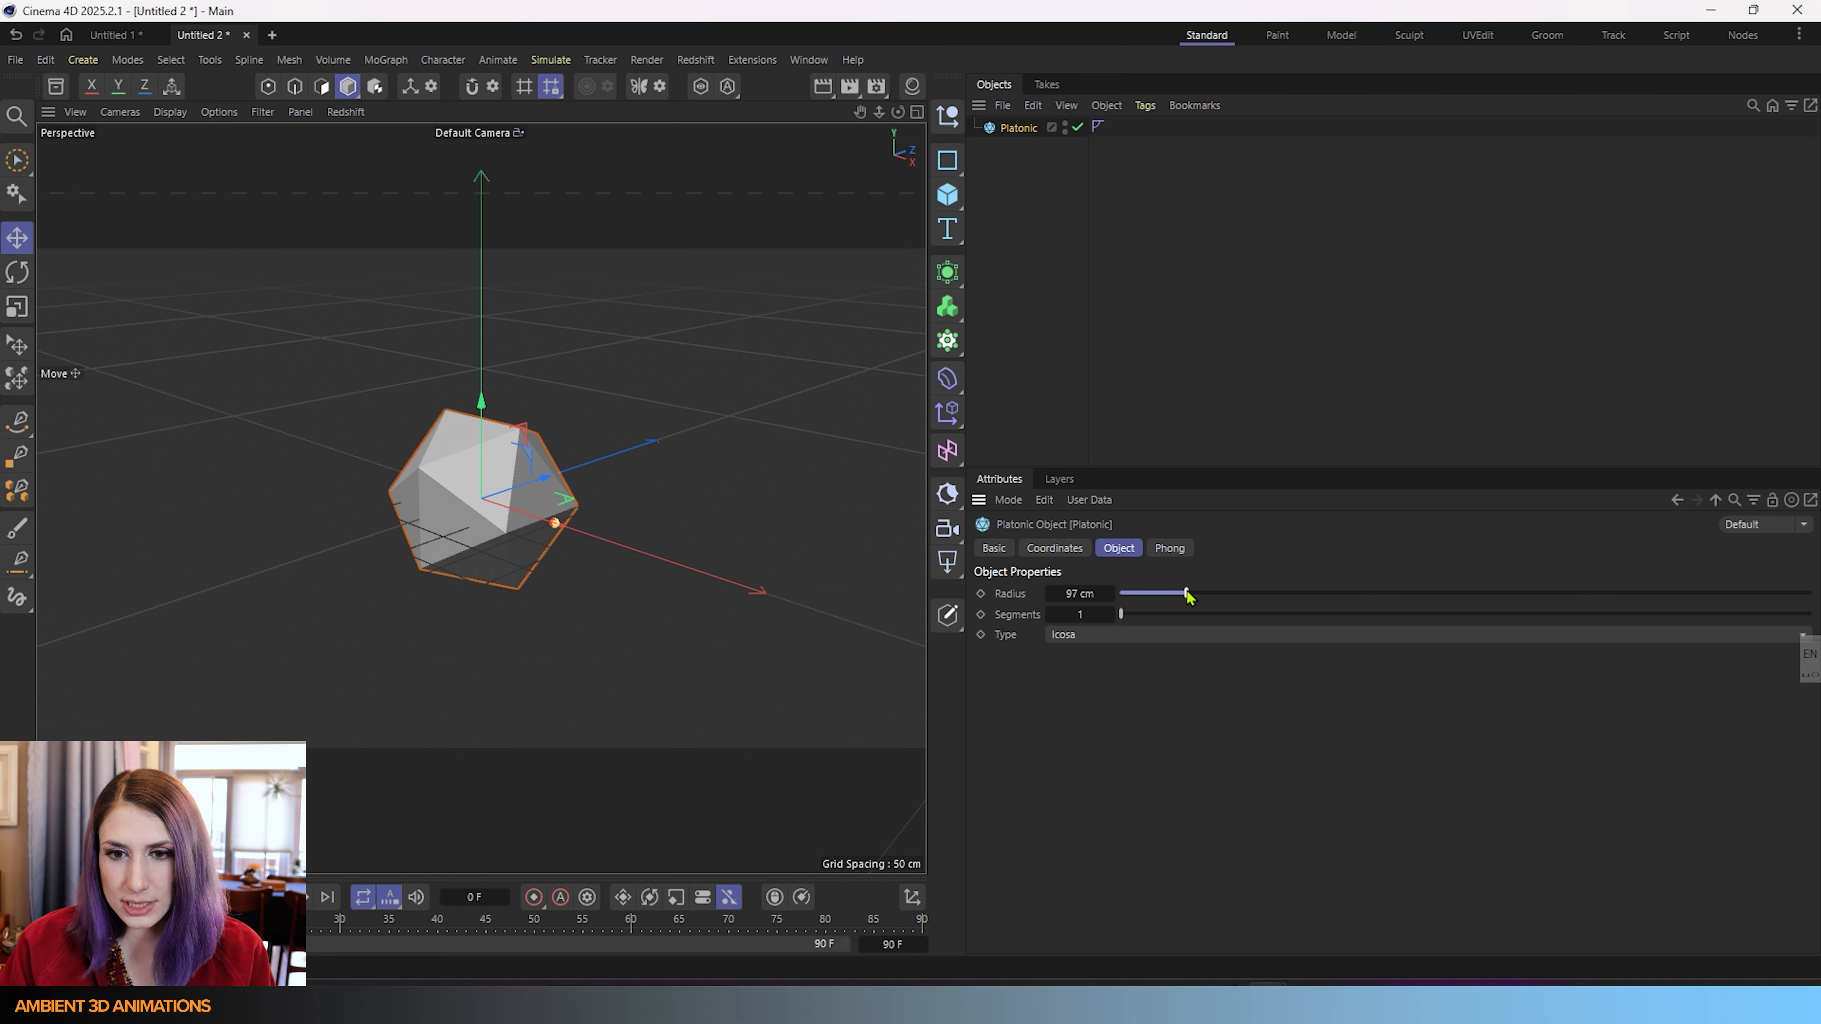
drag(1187, 597, 1138, 608)
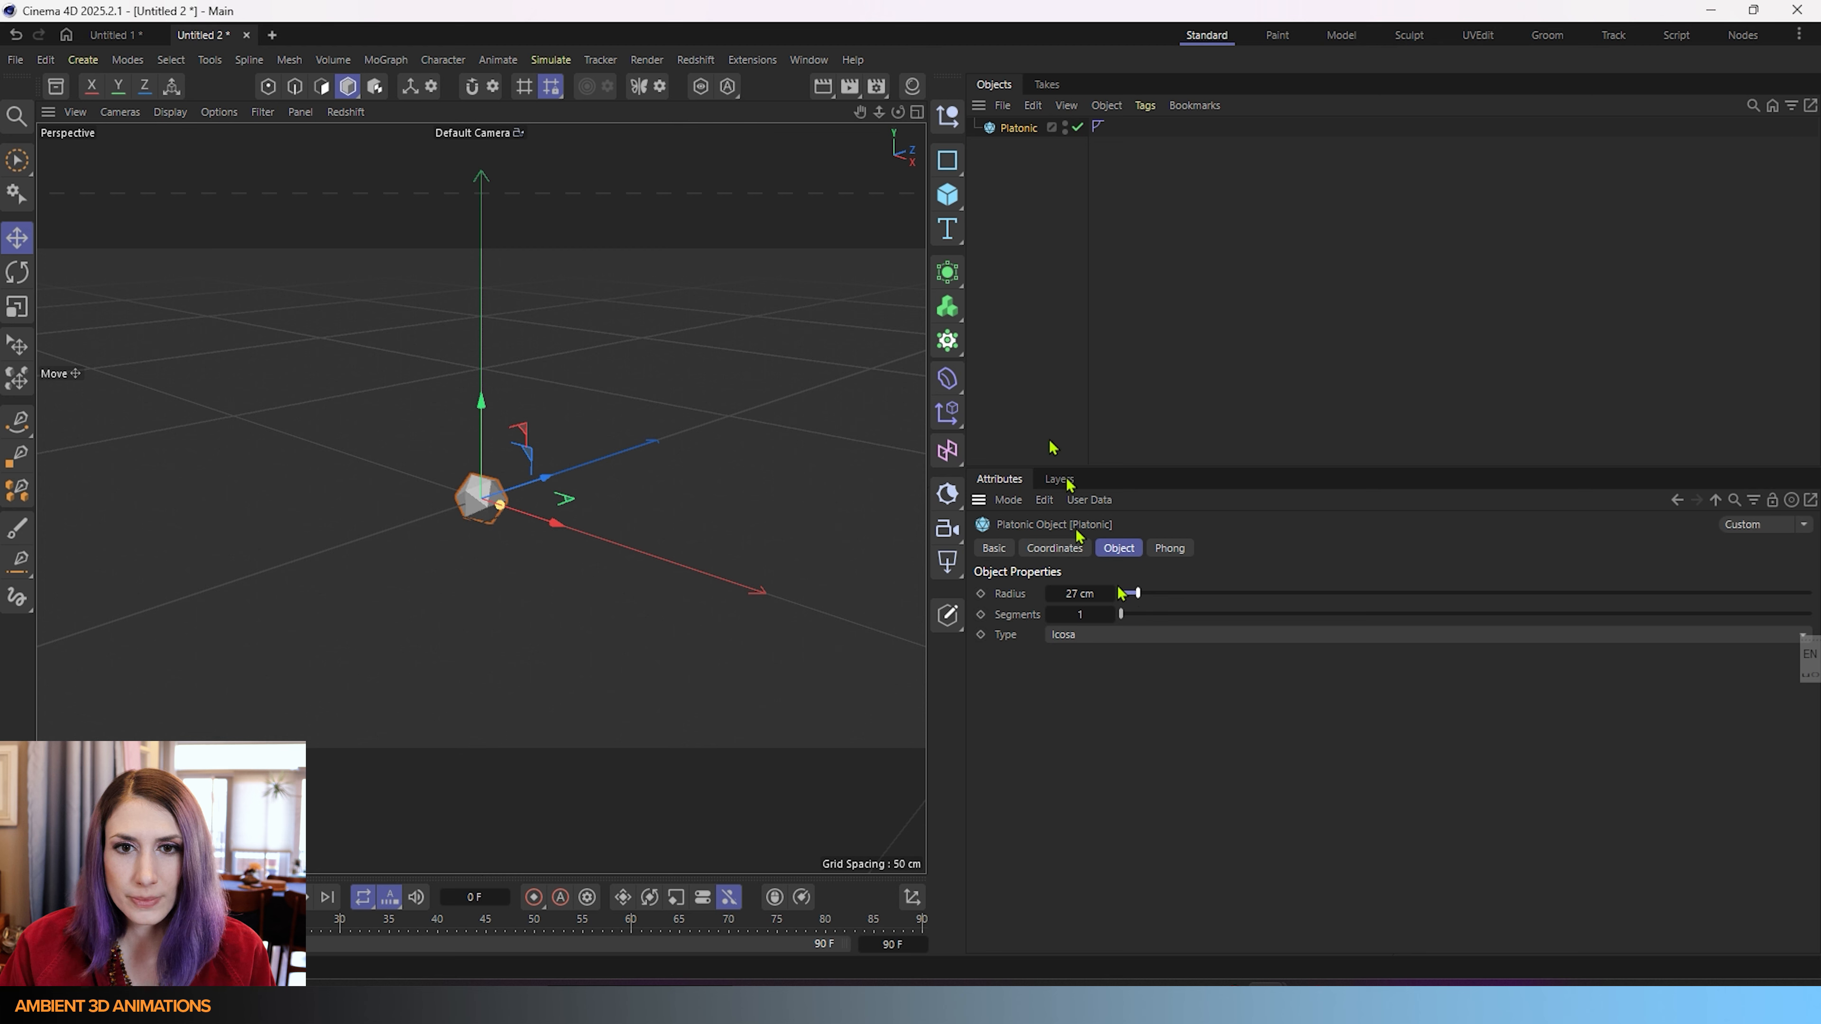
- Add an Array generator to the scene
click(953, 277)
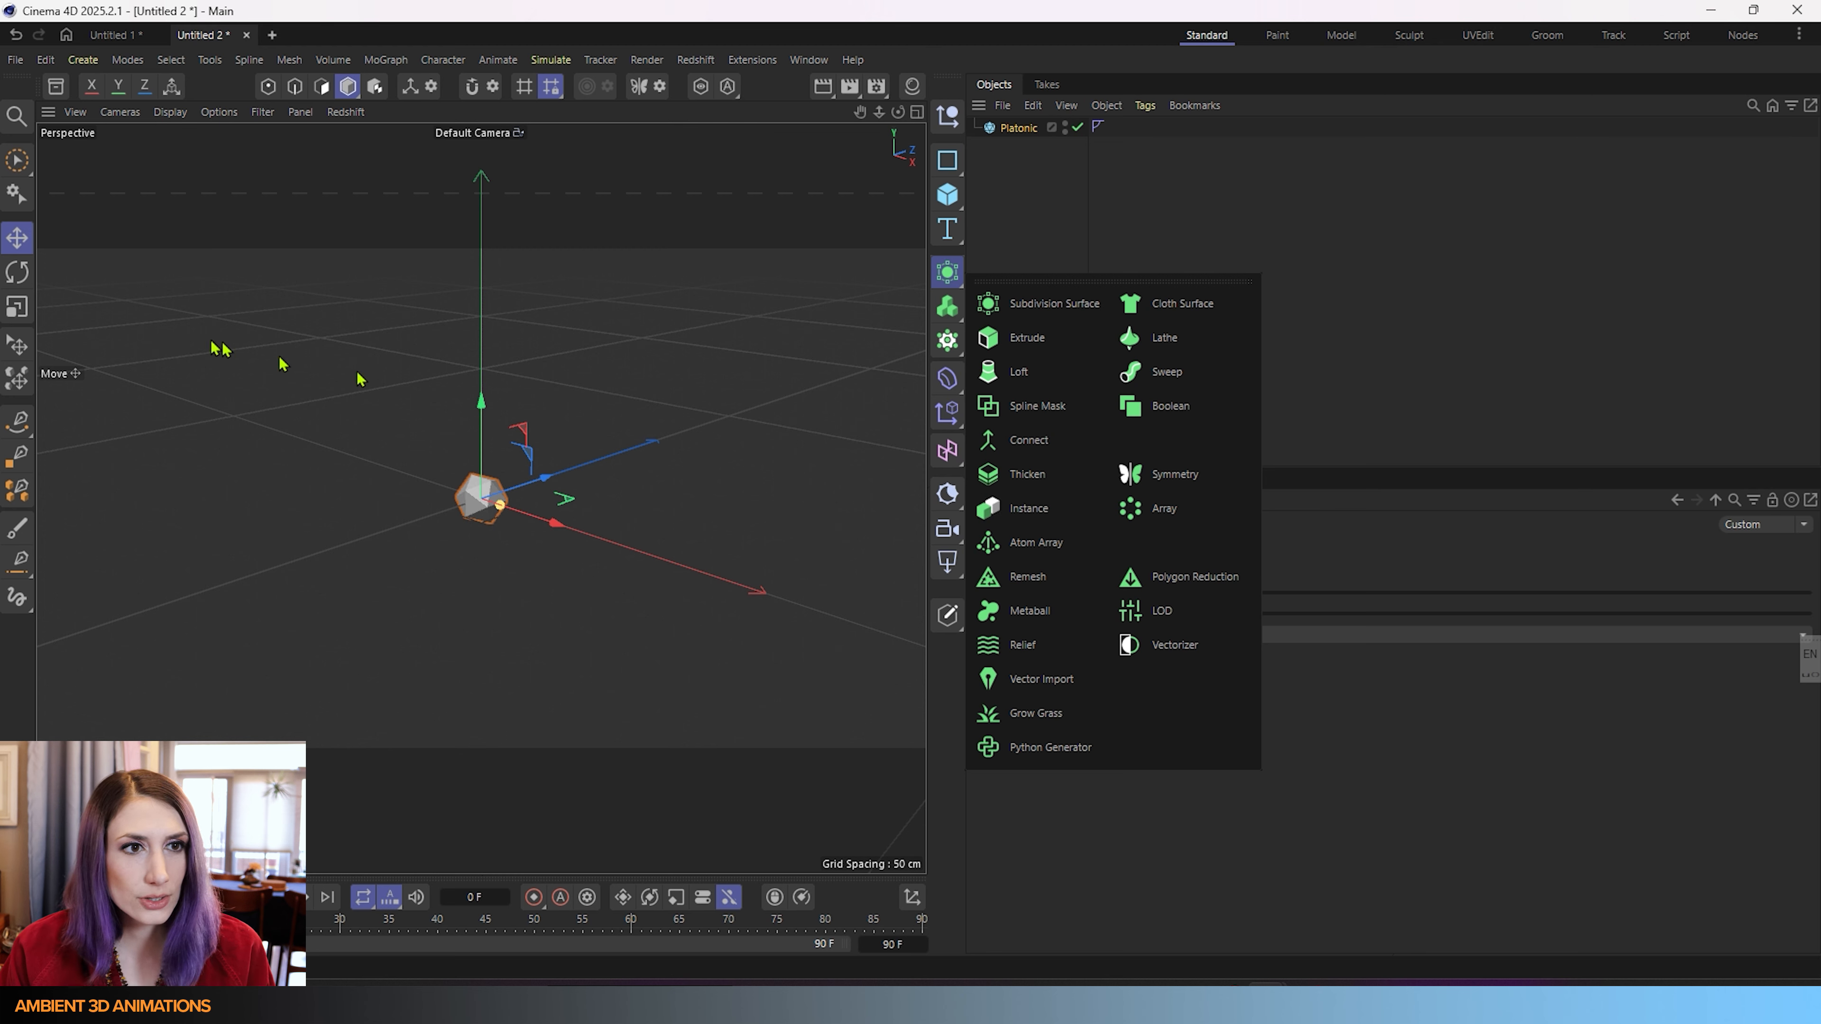
click(82, 62)
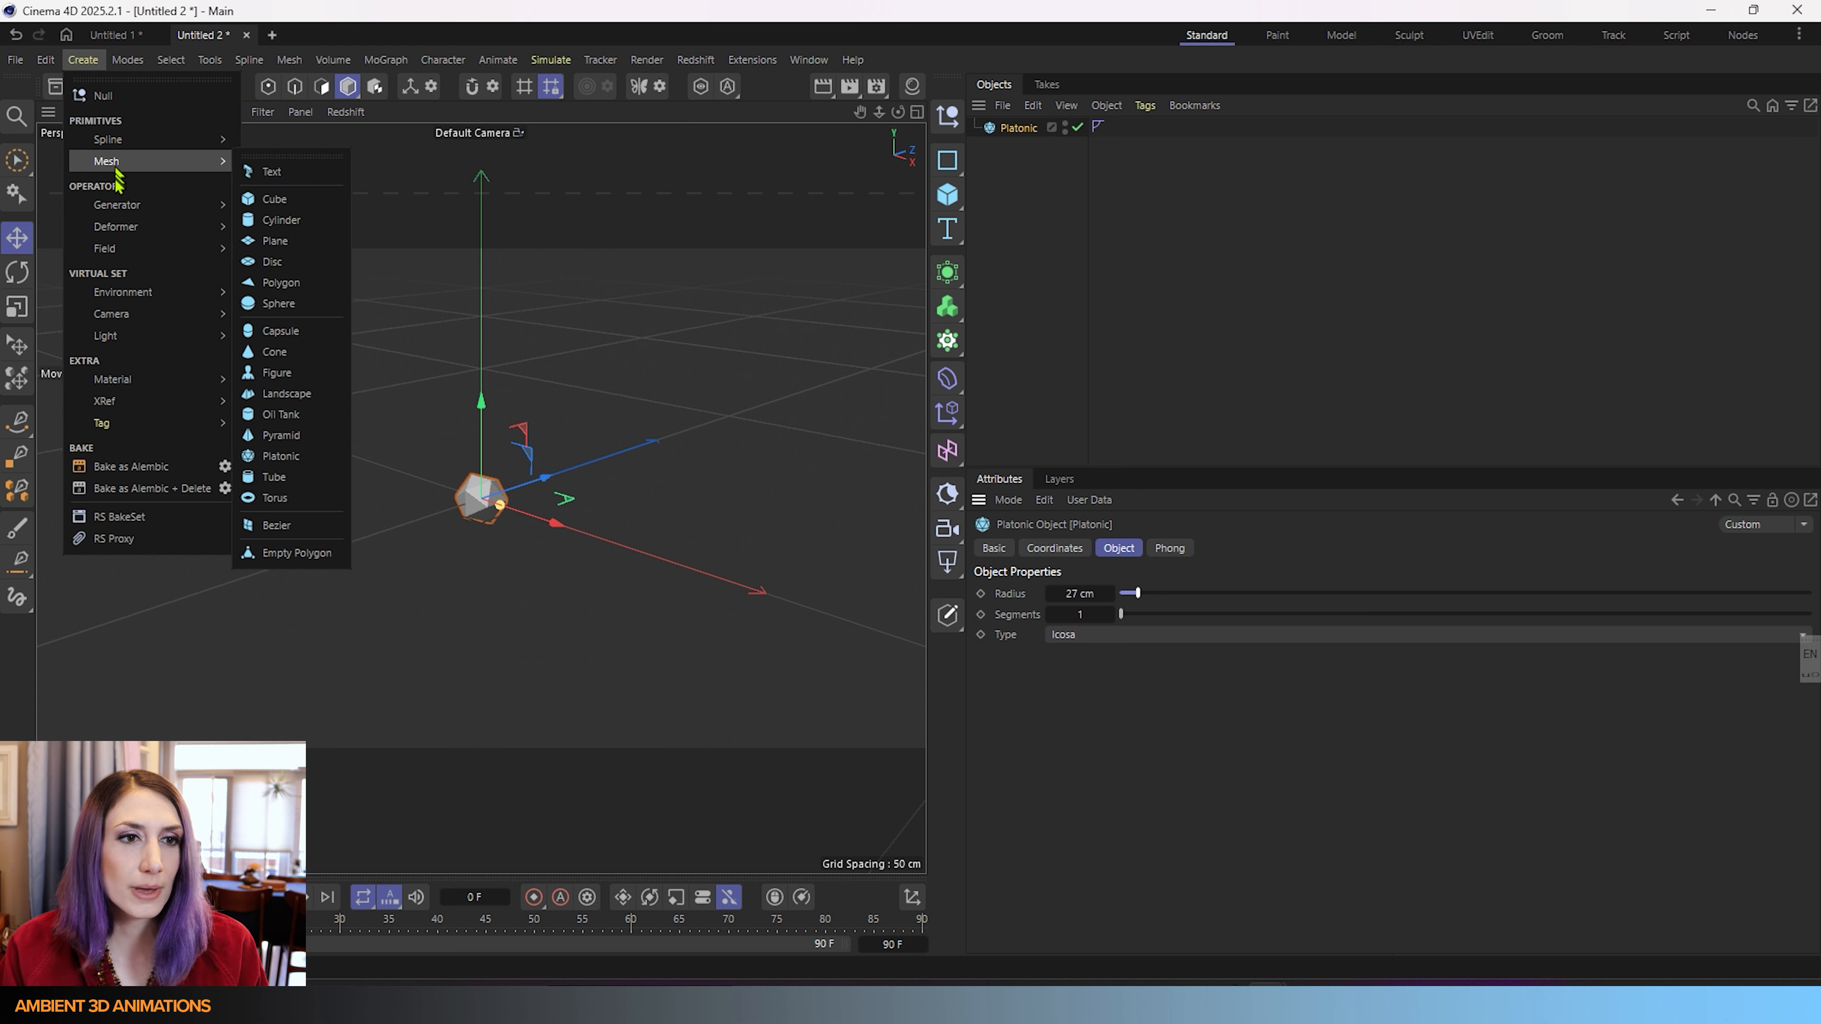
mouse_move(116, 207)
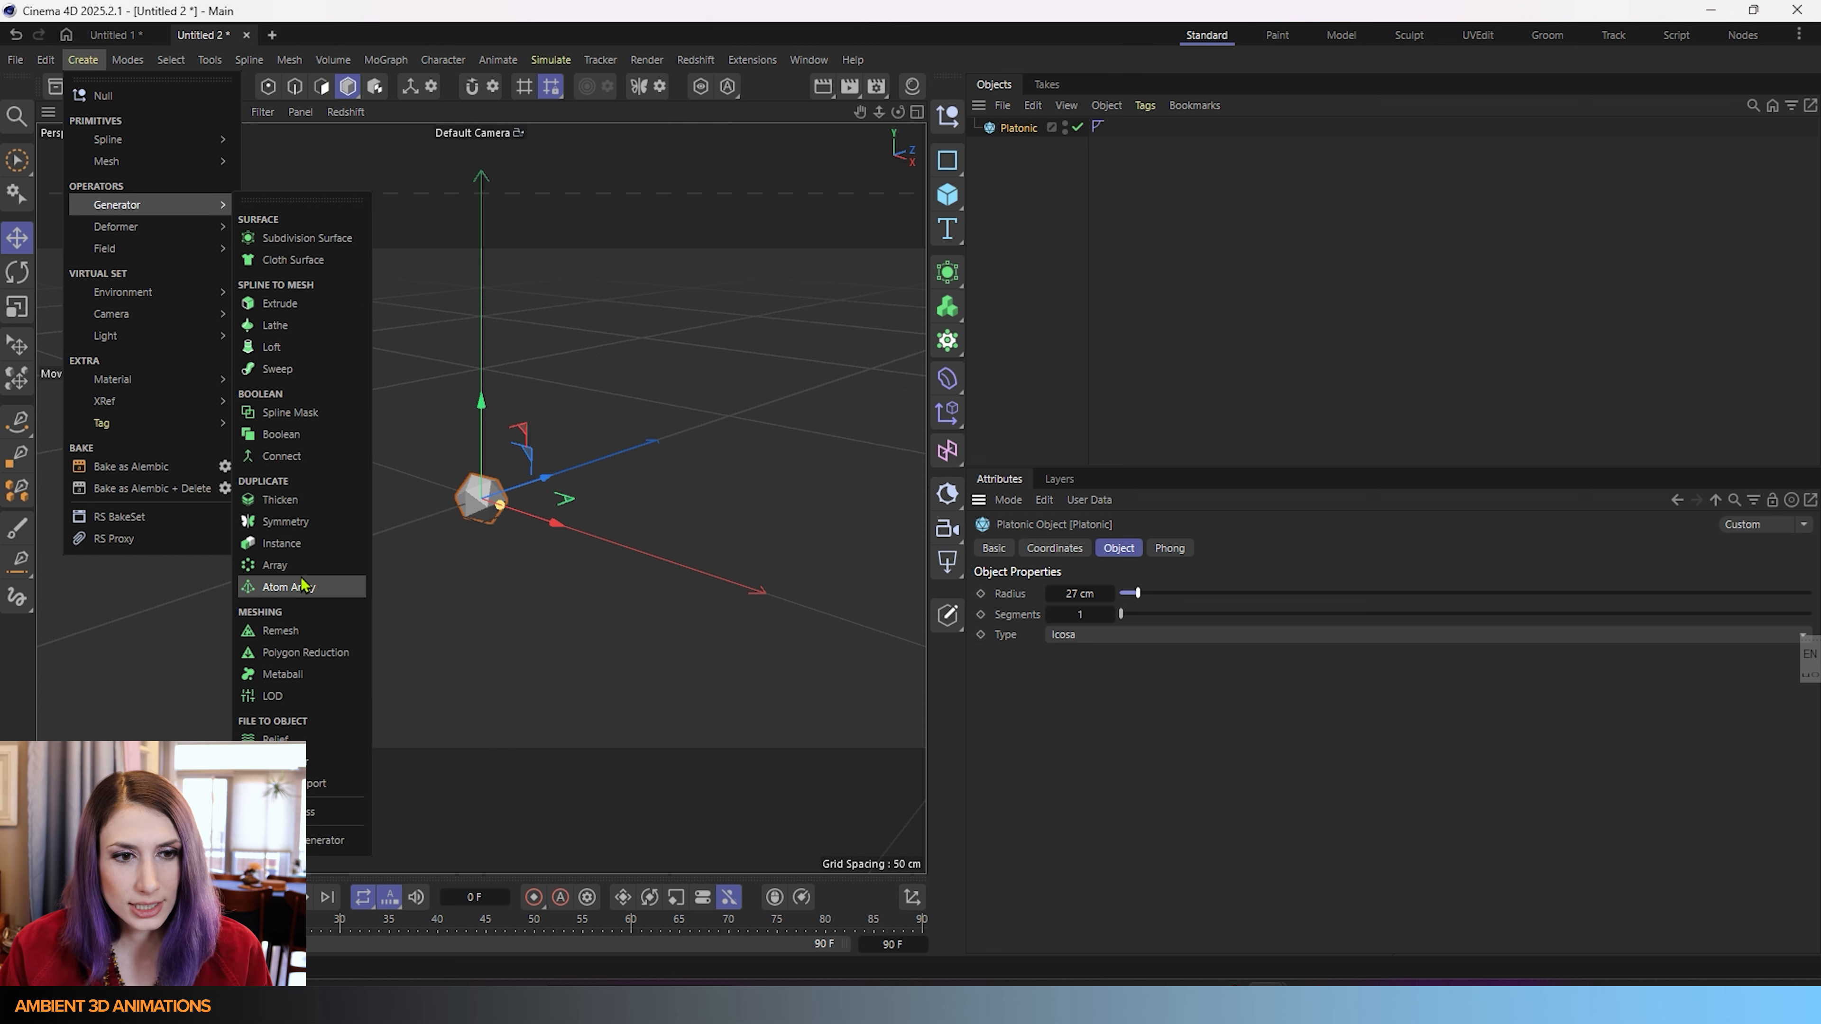
click(275, 564)
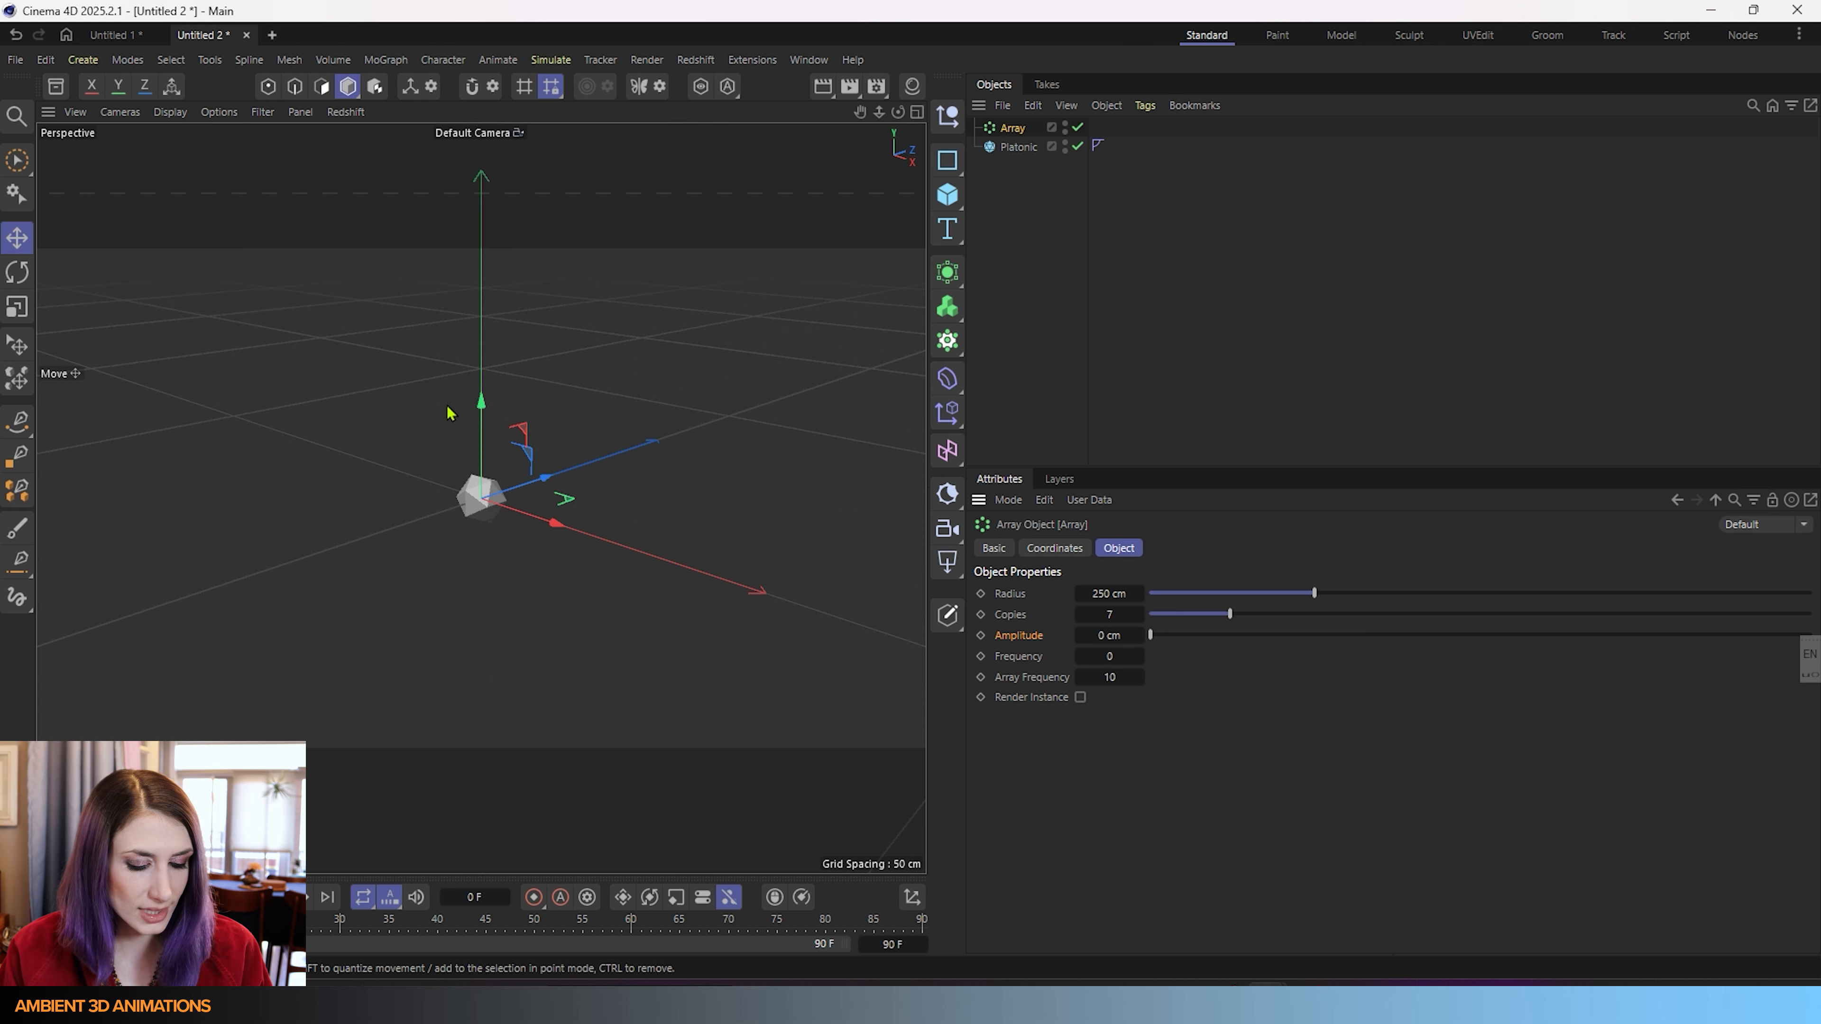
- Search the commands for "array" and dock the Array generator as a shortcut in the object creation palette
key(shift+c)
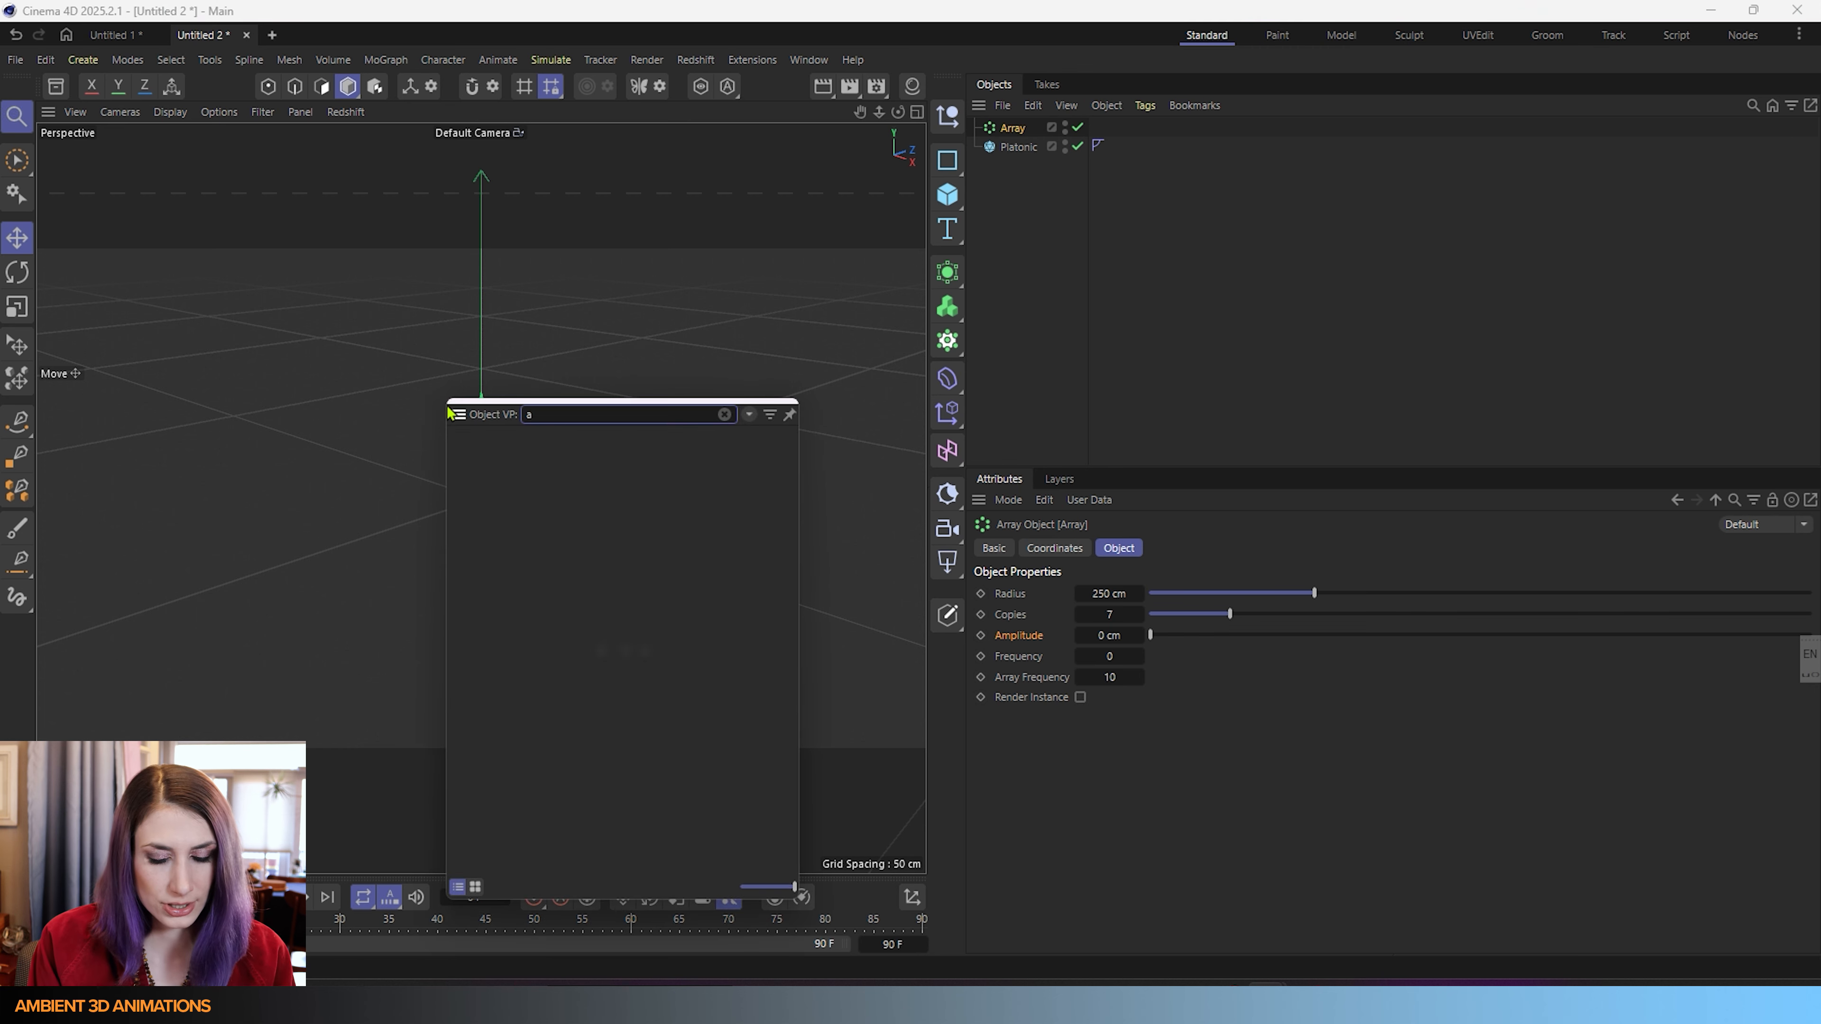
text(array)
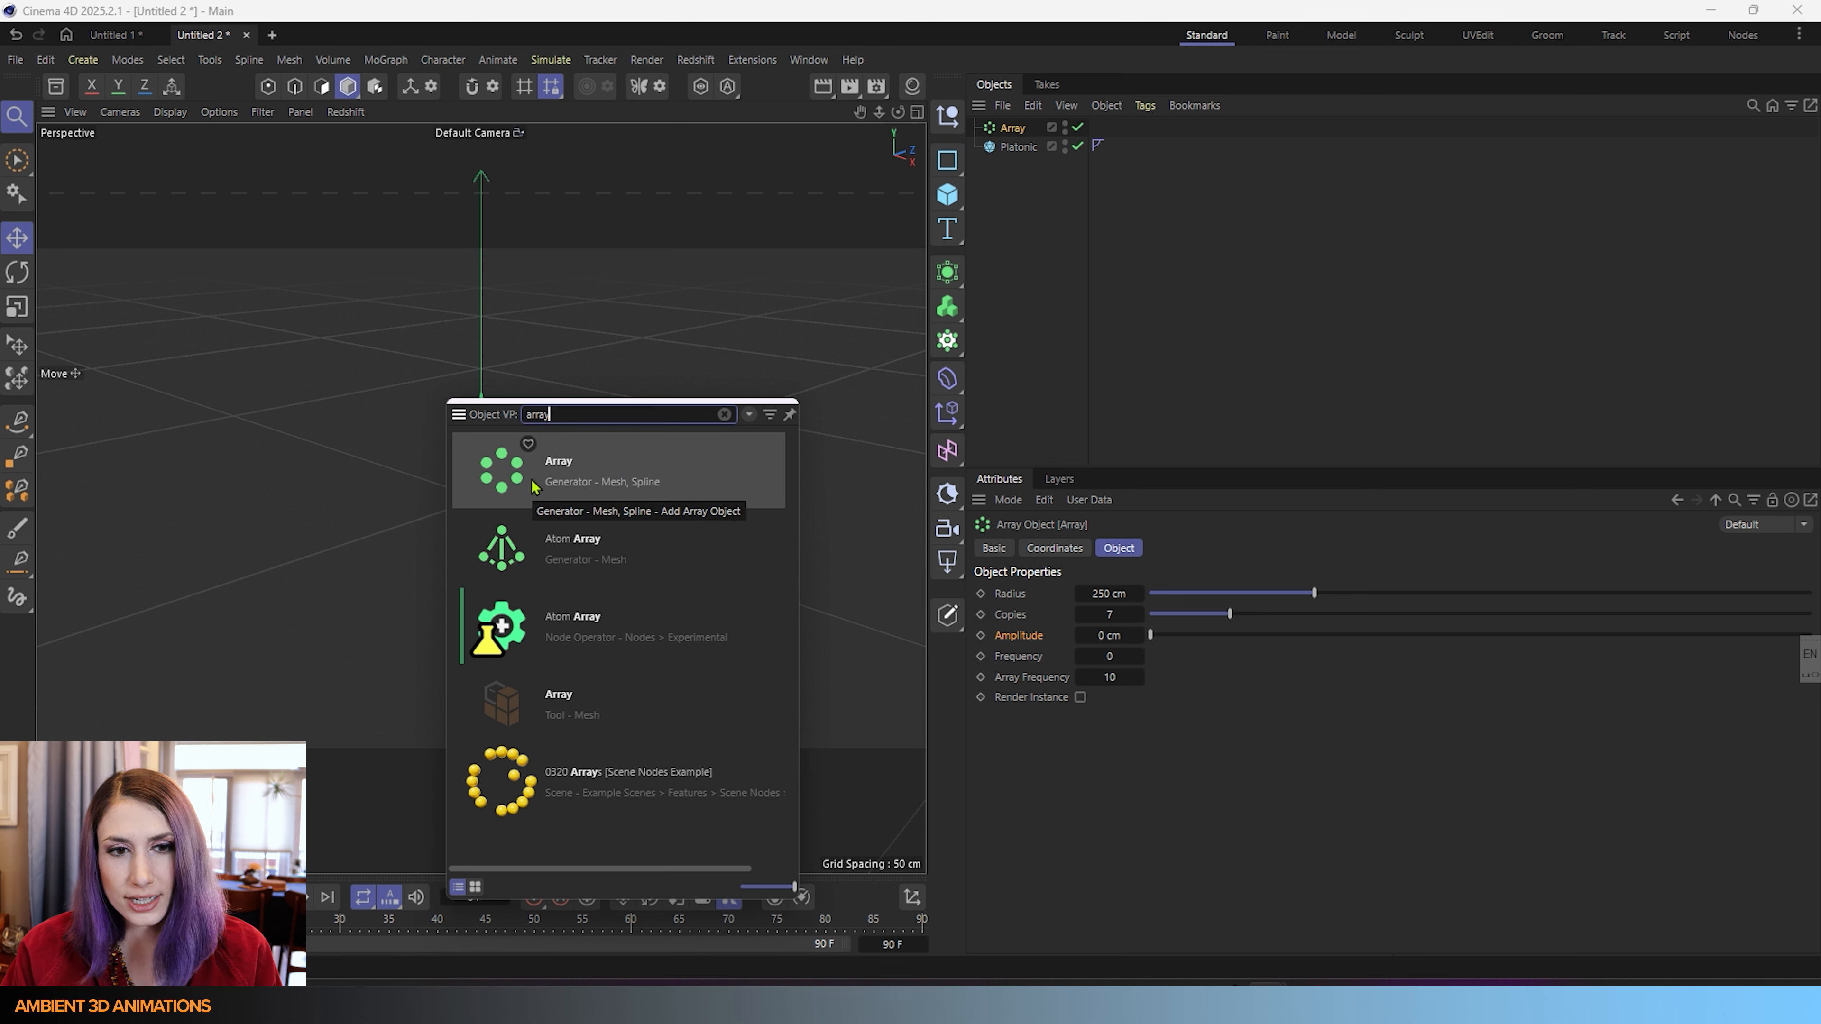
drag(556, 480, 943, 739)
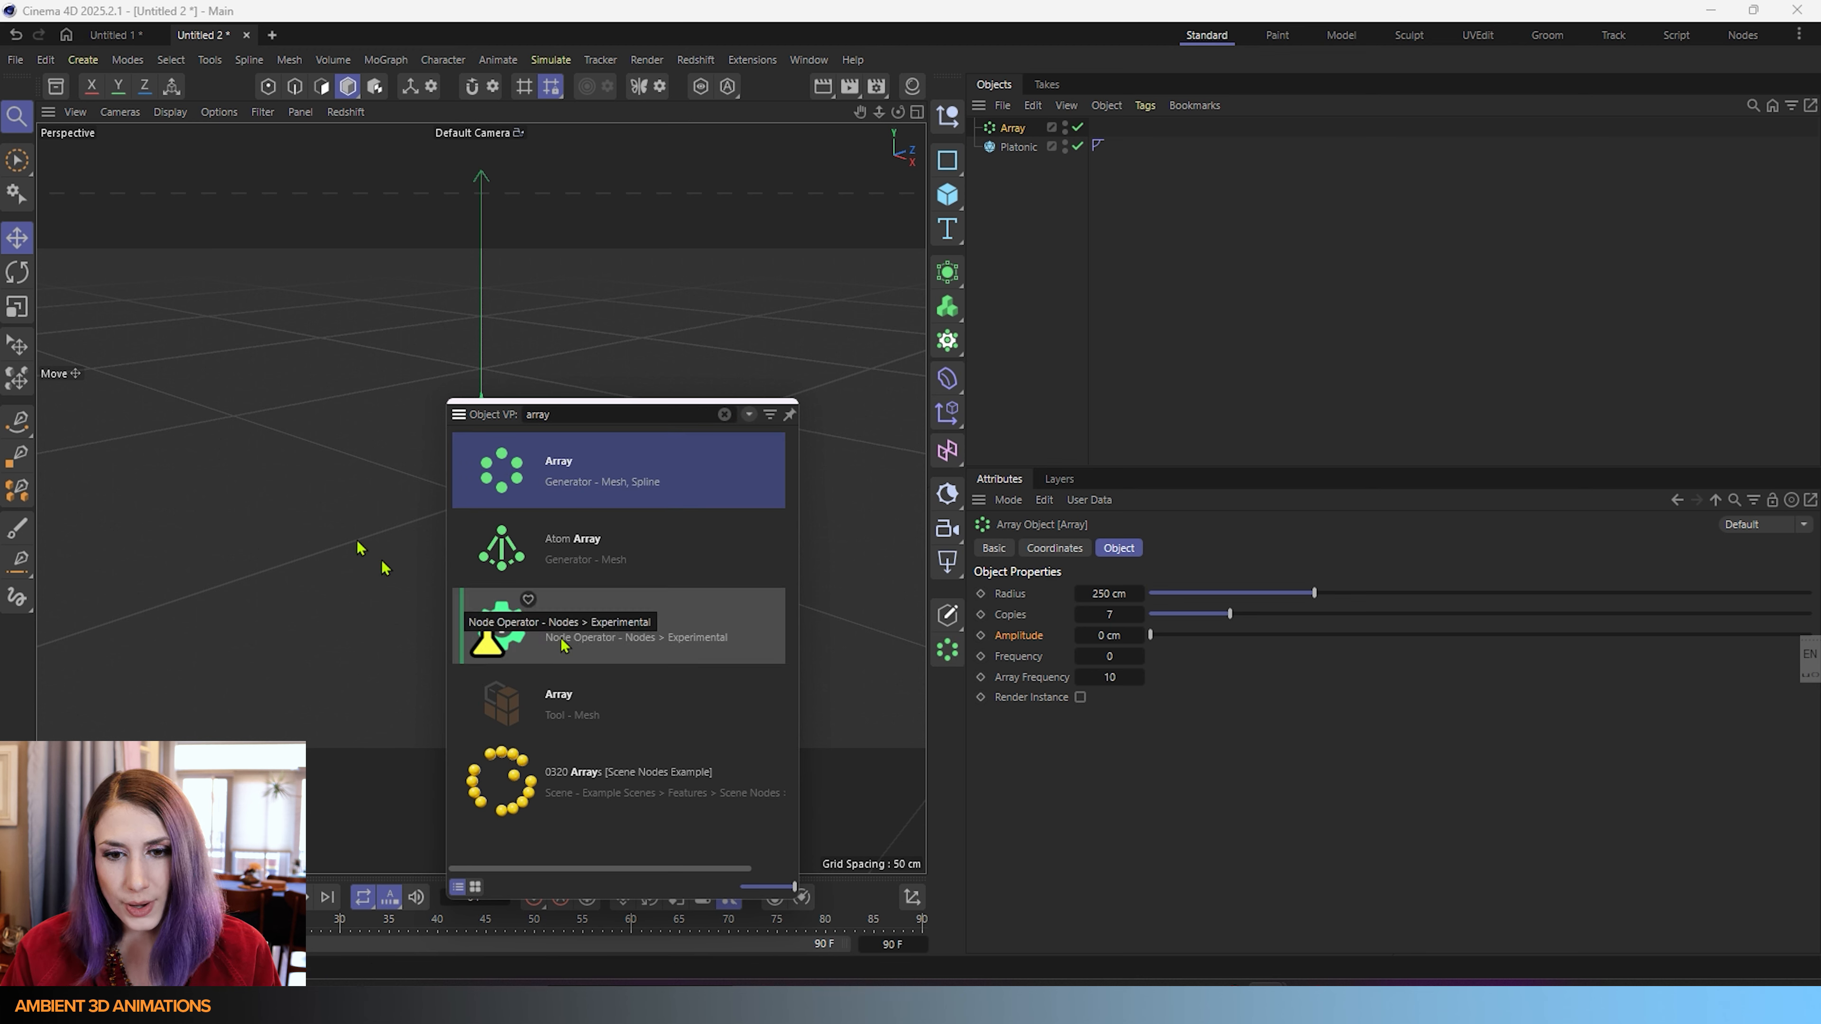
click(725, 415)
click(812, 352)
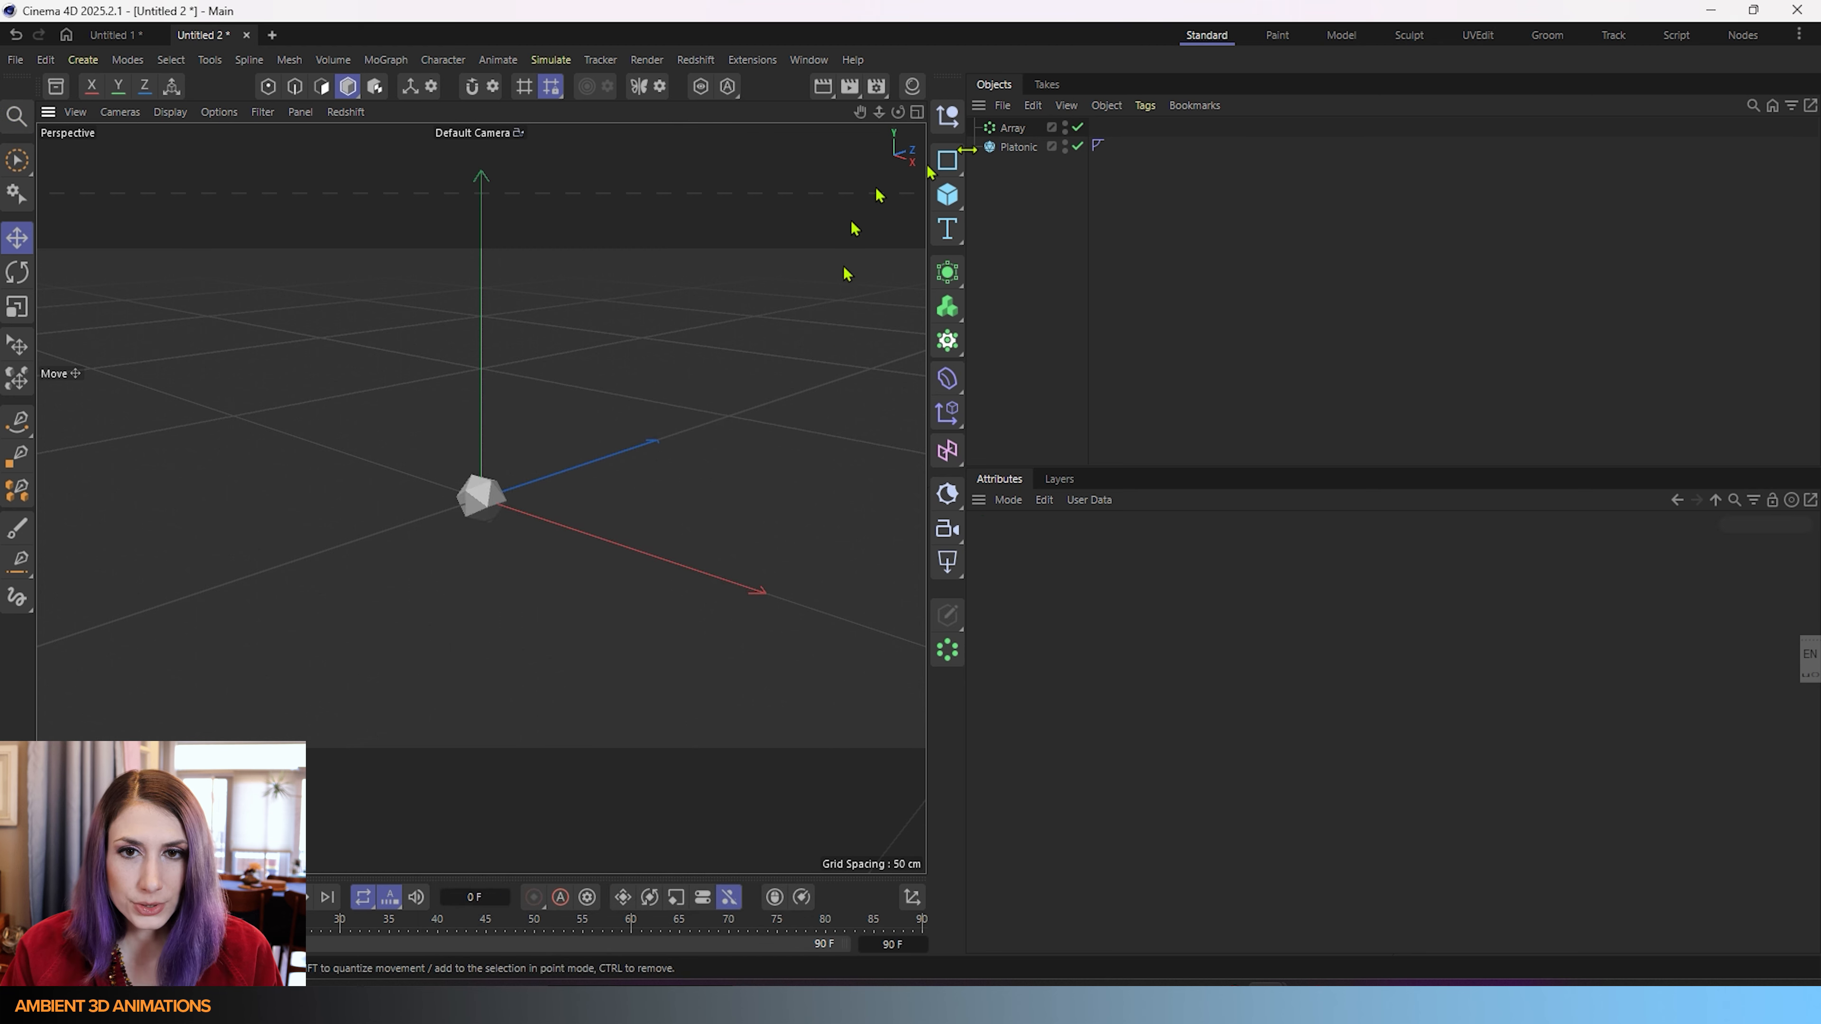
- Make the Platonic a child of the Array
click(1014, 132)
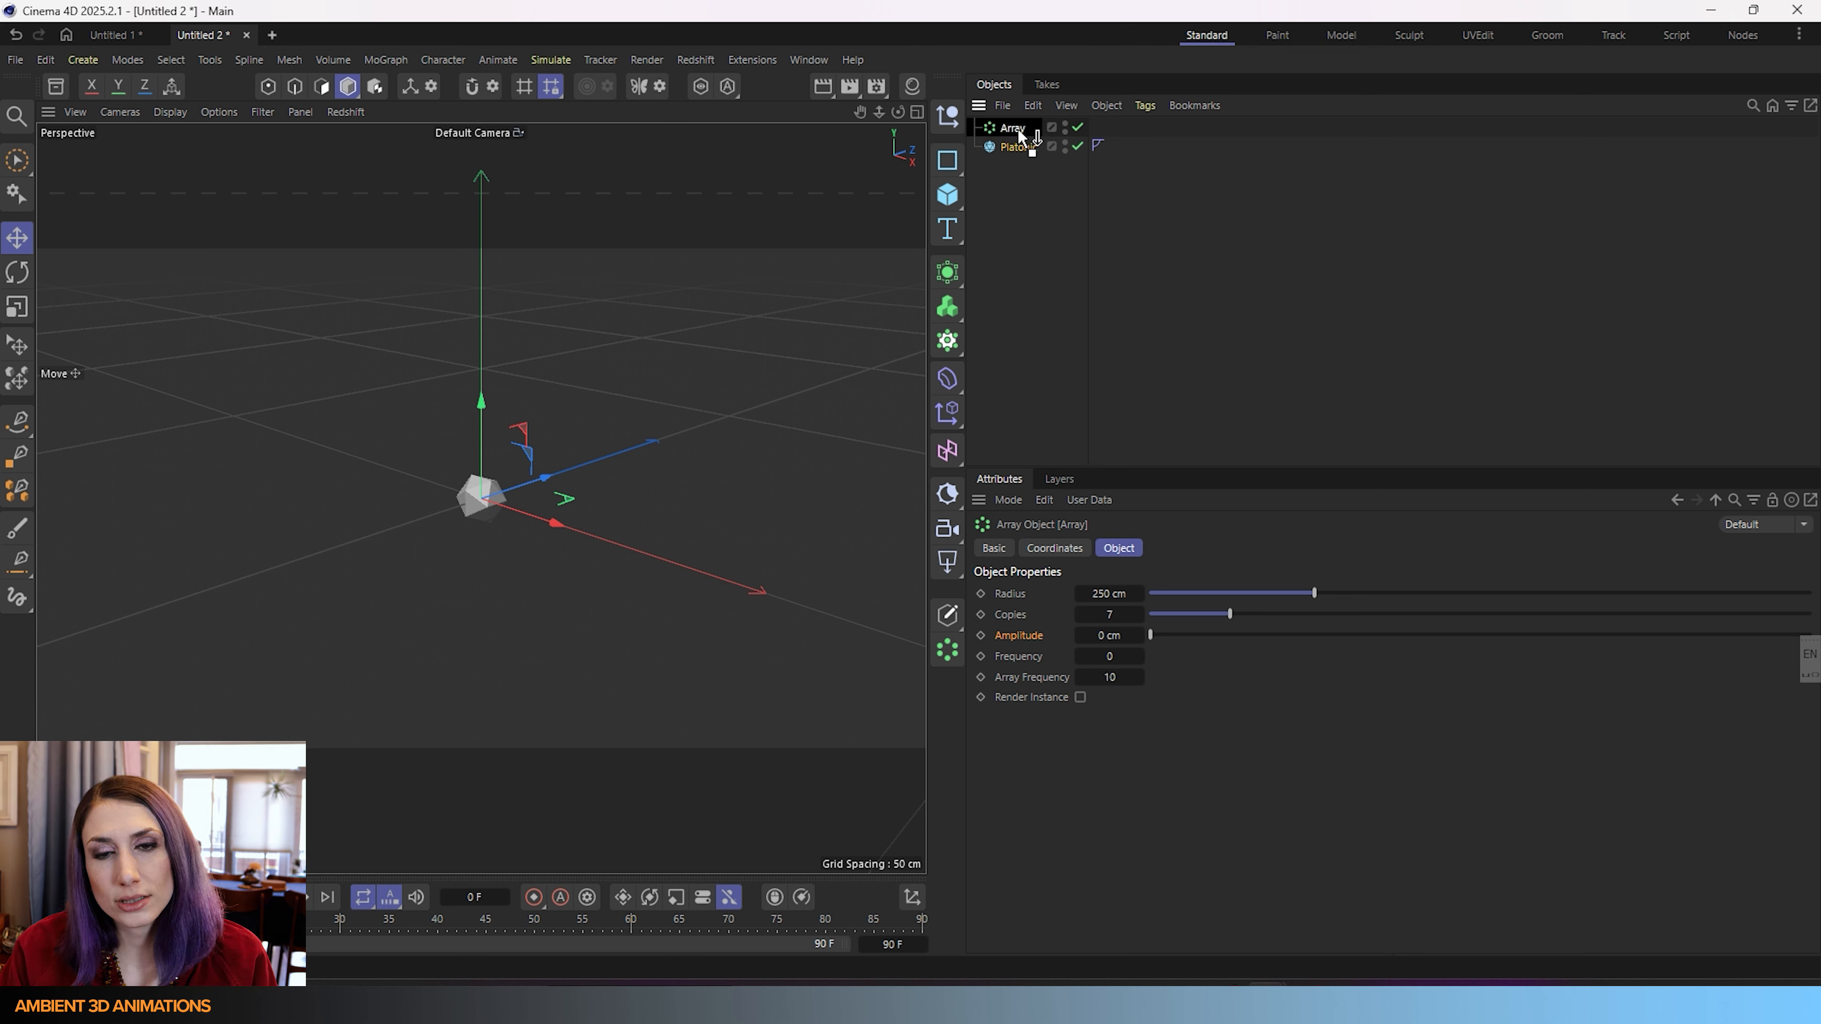
drag(1021, 132, 1020, 134)
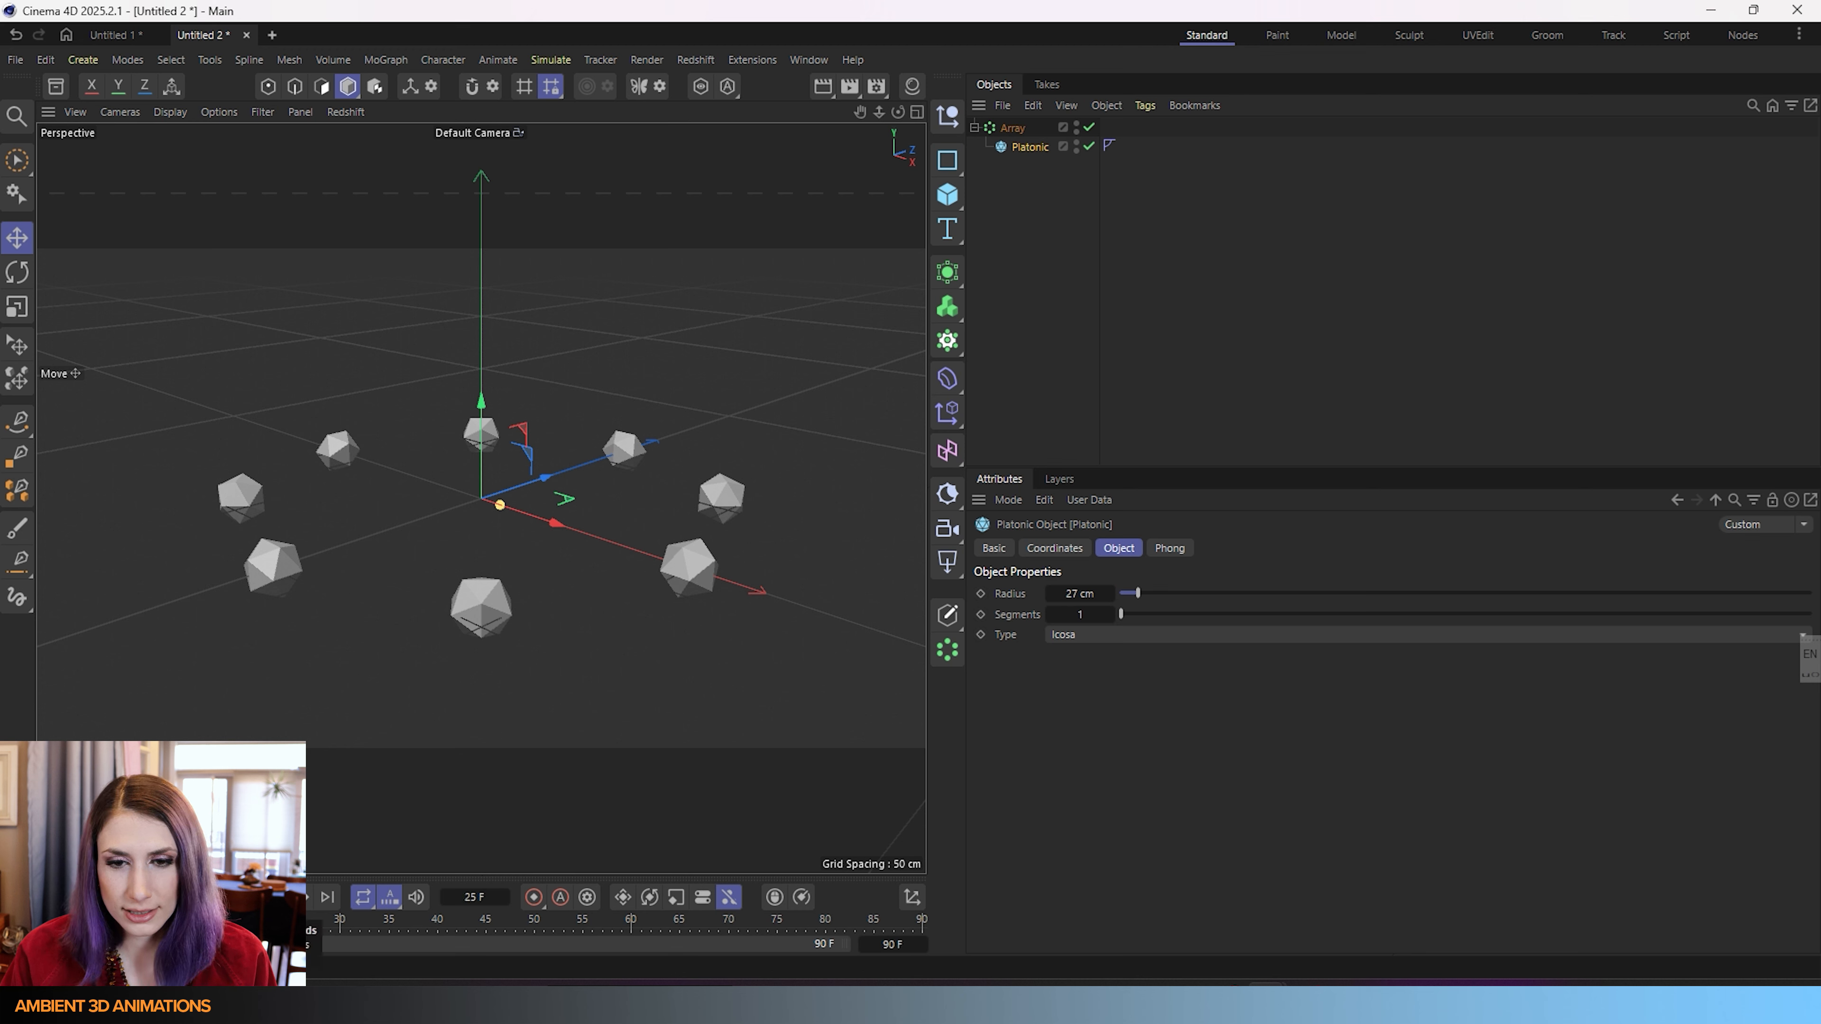
- Set the Array's radius to 367 cm and its number of copies to 30
click(1016, 129)
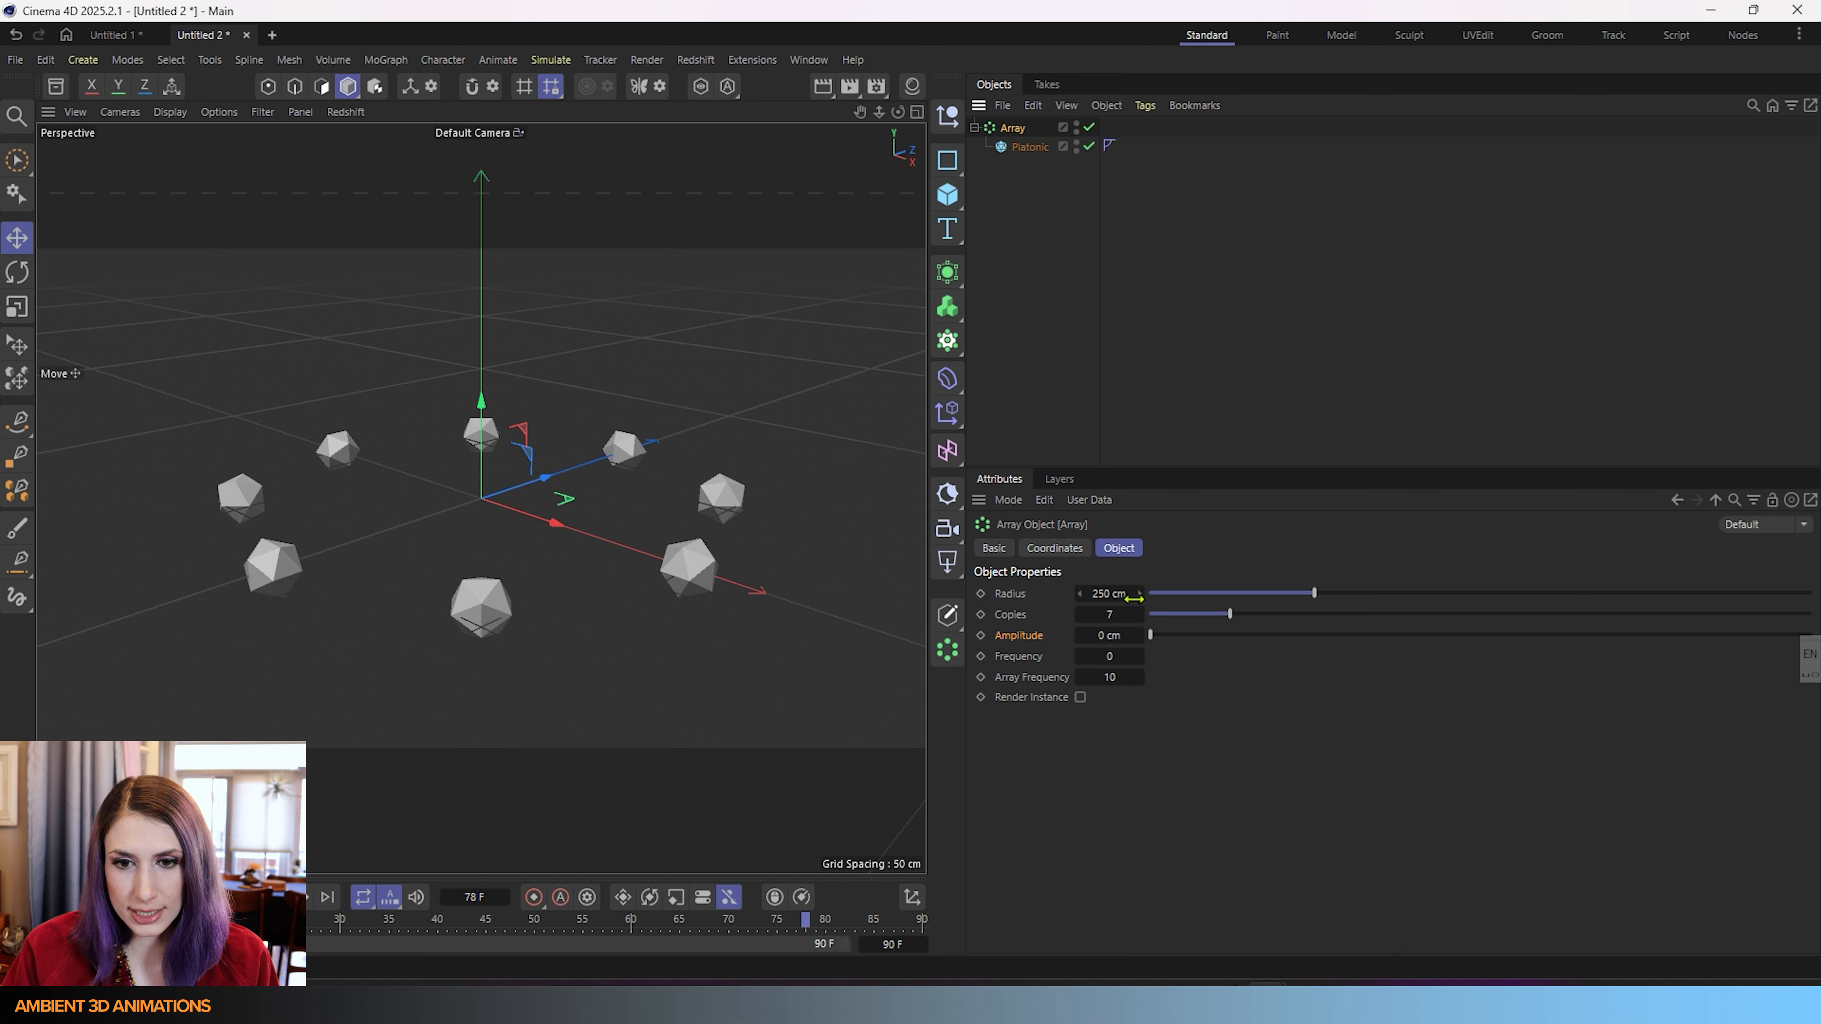
drag(1326, 605, 1382, 596)
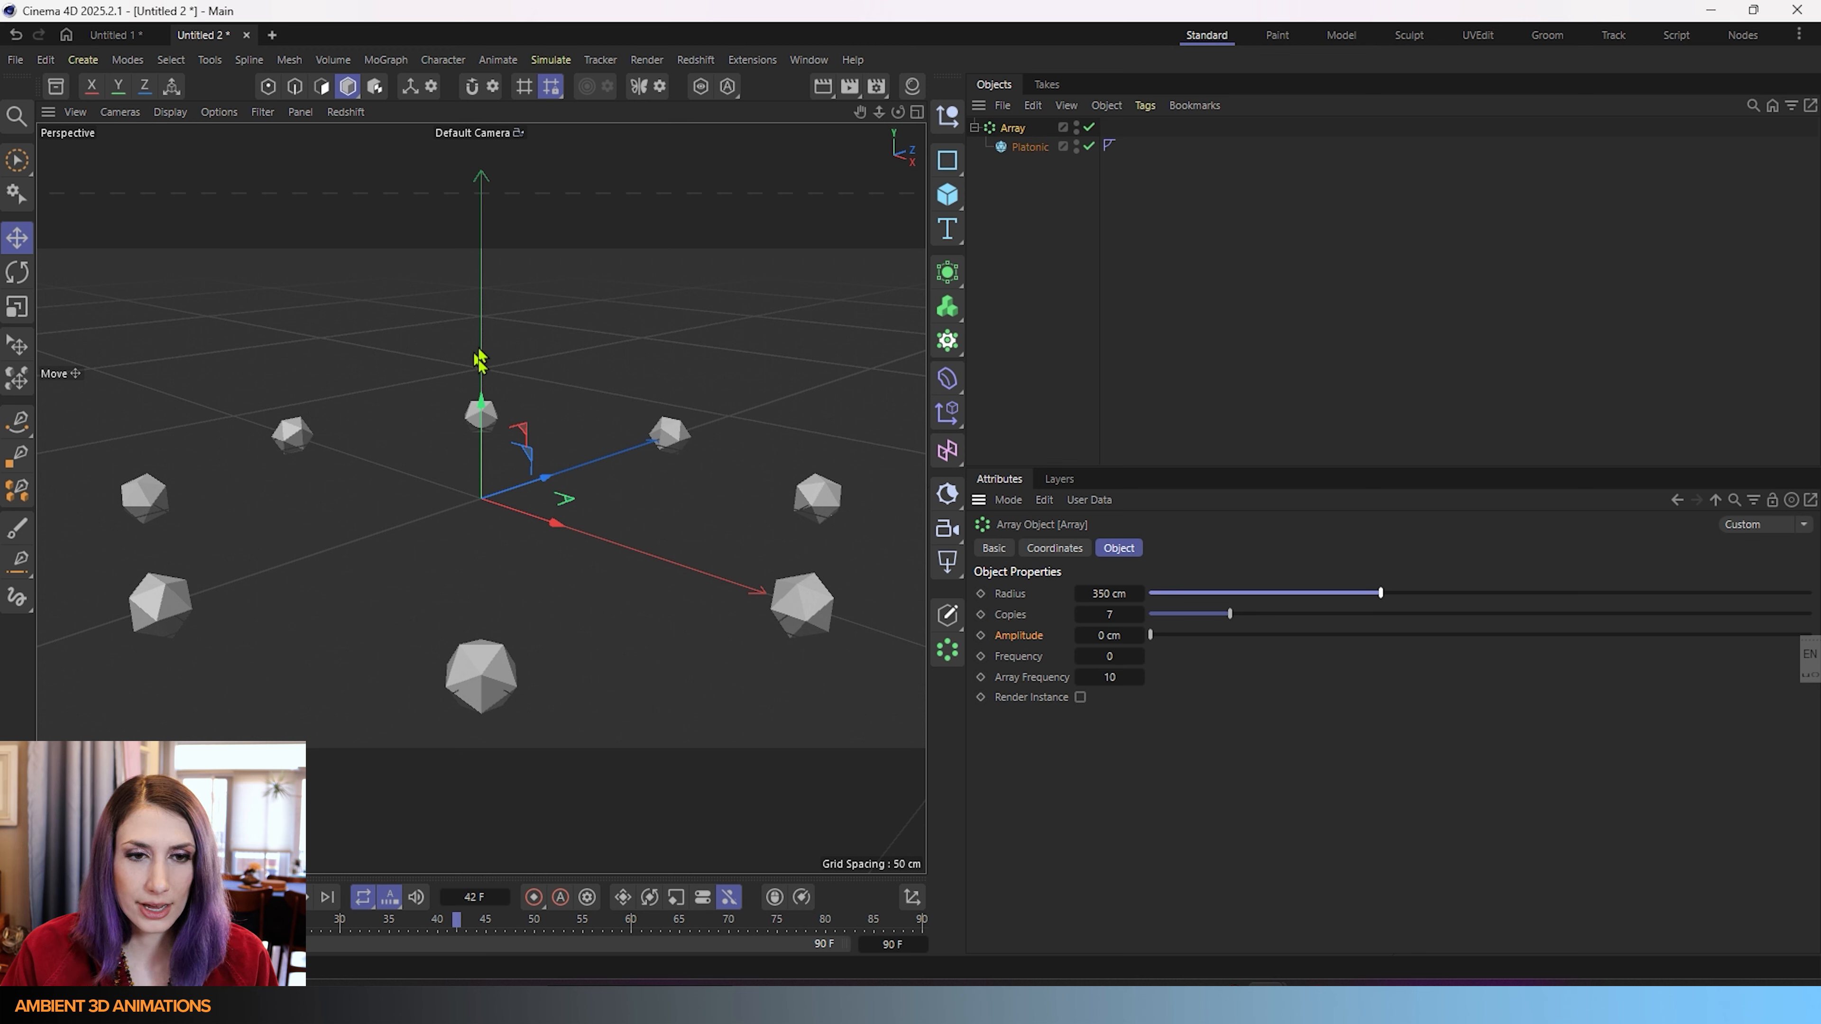
drag(1377, 598, 1394, 596)
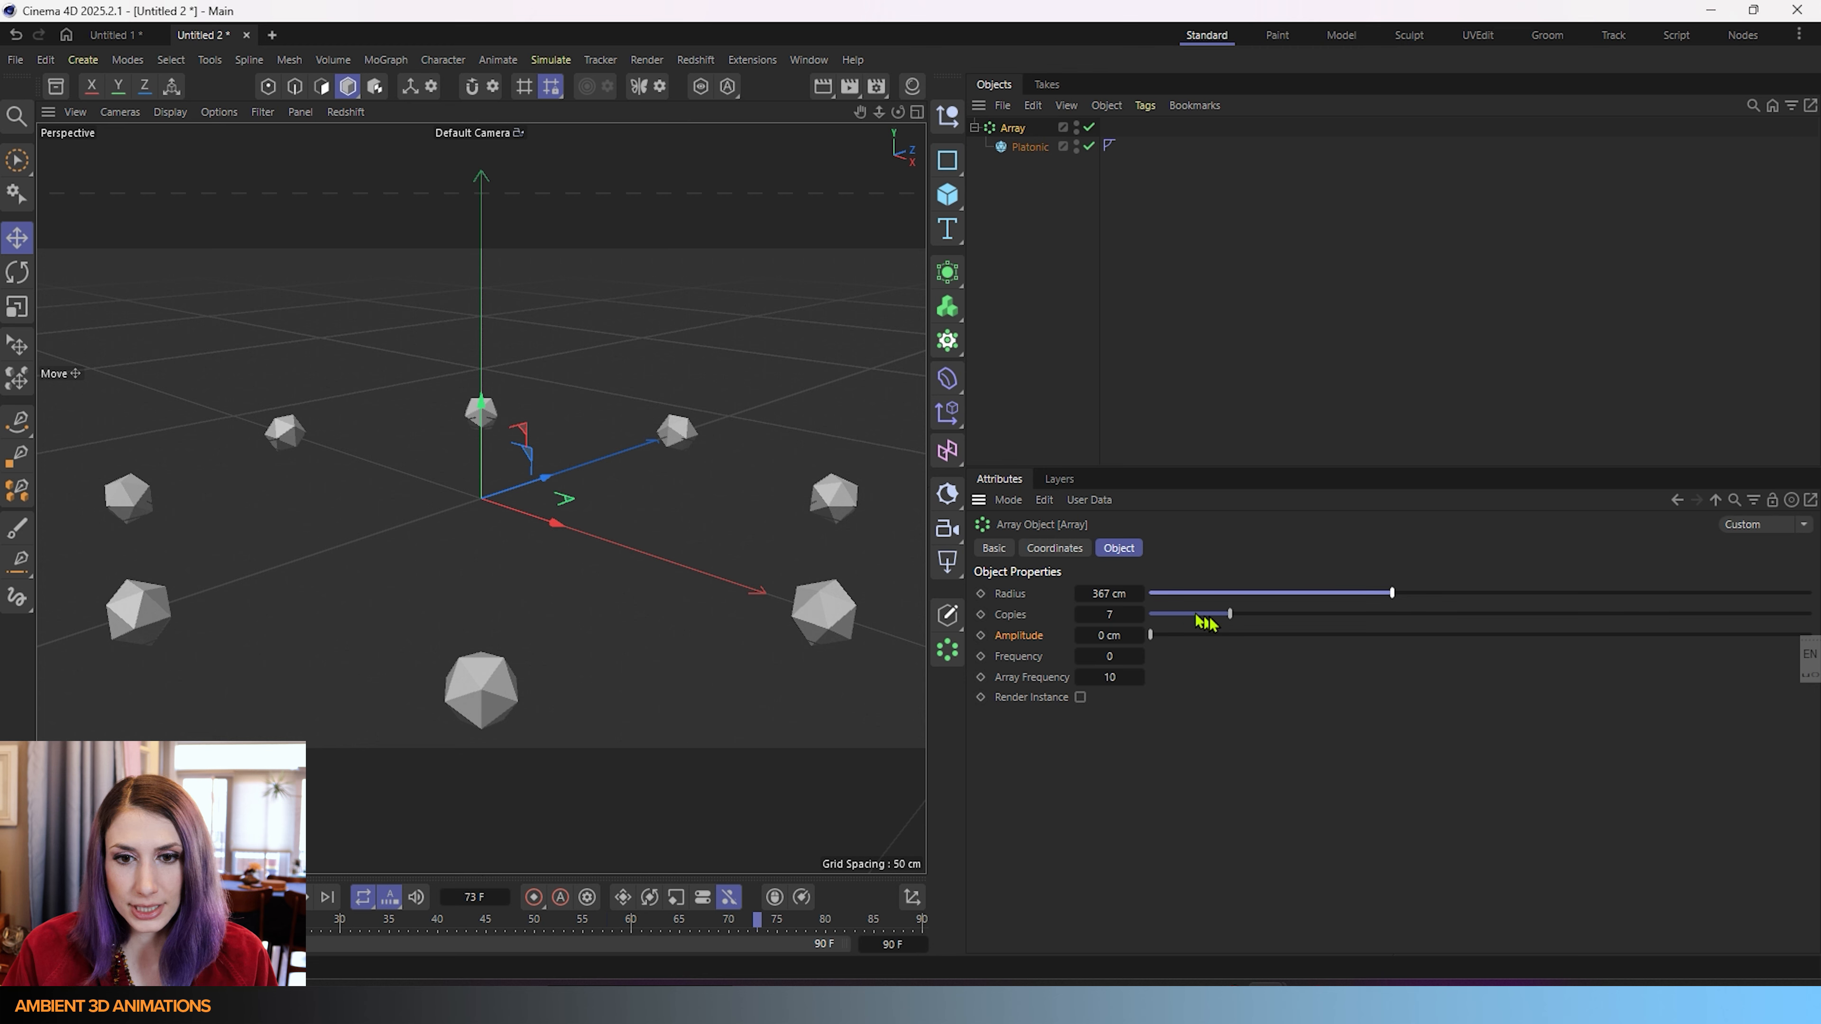
drag(1237, 614, 1550, 672)
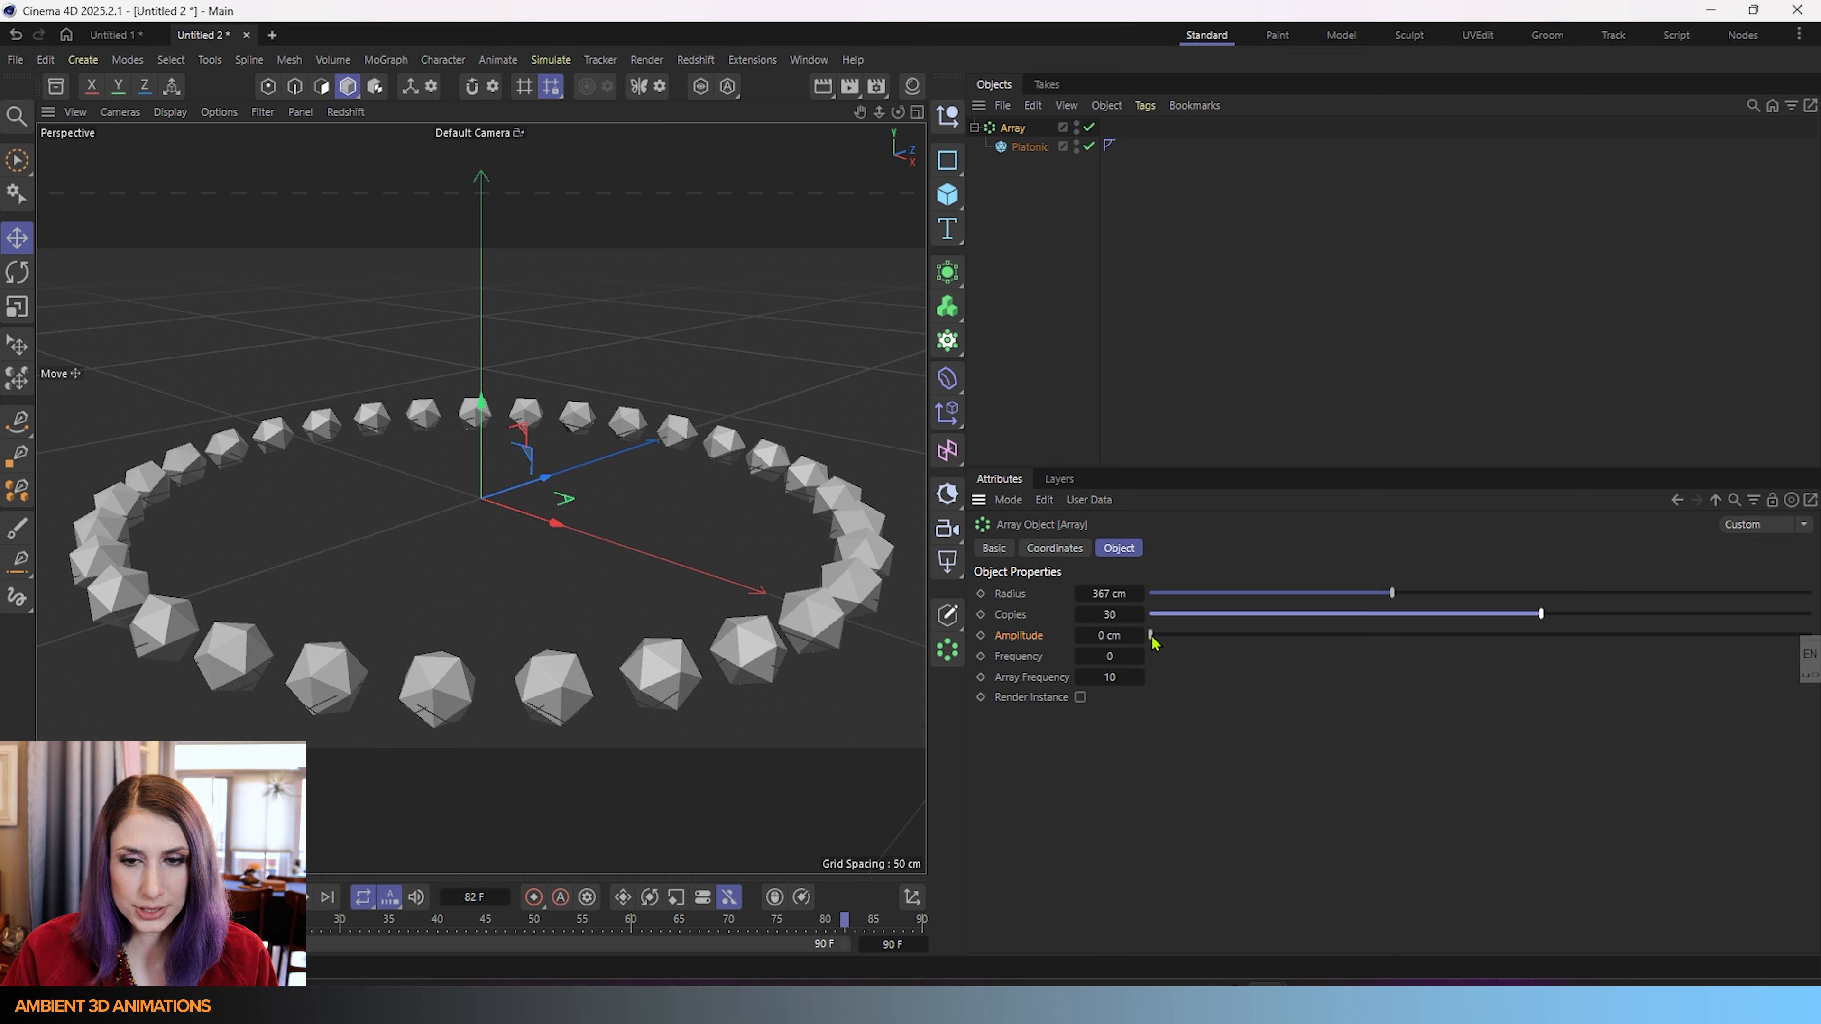
- Using the Untitled 1 scene as reference, set the Array's amplitude to 88 cm, frequency to 2 and array frequency to 5
mouse_move(1154, 642)
mouse_down()
mouse_move(1348, 663)
mouse_move(1256, 645)
mouse_move(1174, 677)
mouse_move(1243, 642)
mouse_move(1370, 639)
mouse_move(1325, 663)
mouse_move(1187, 668)
mouse_move(1150, 639)
mouse_move(1431, 655)
mouse_move(1126, 654)
mouse_up()
click(114, 35)
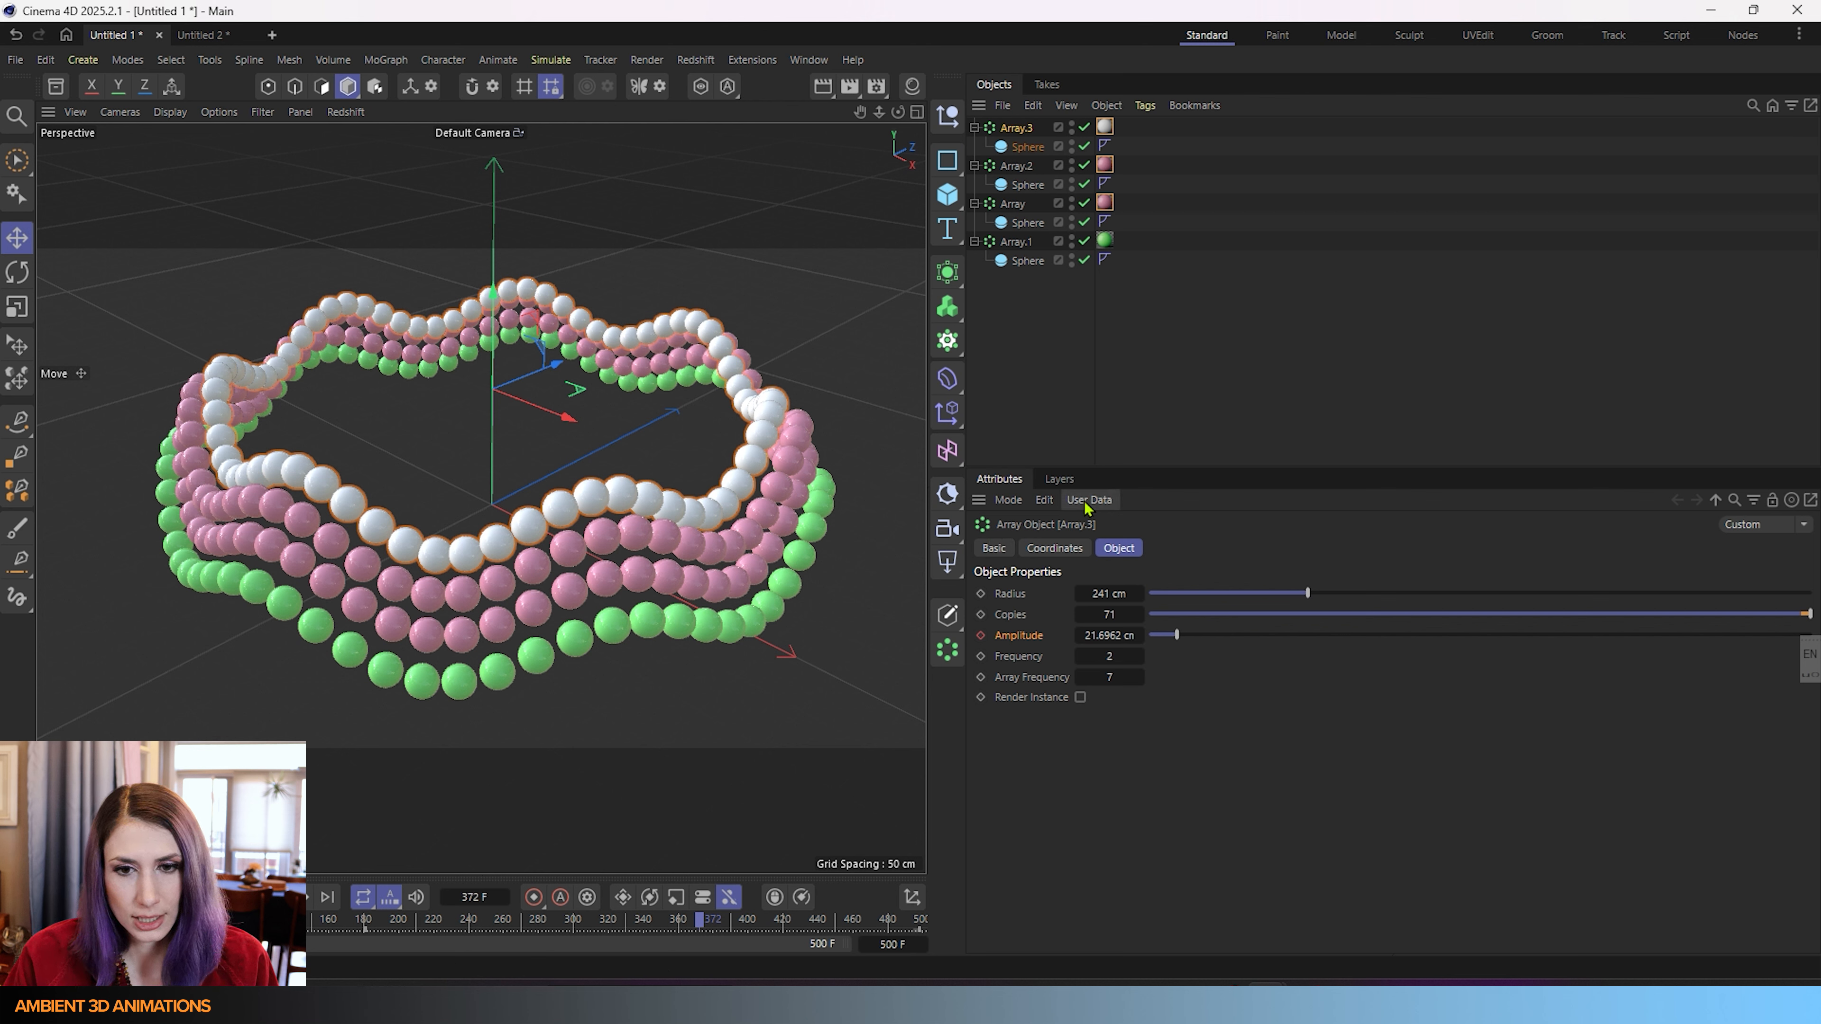
click(198, 36)
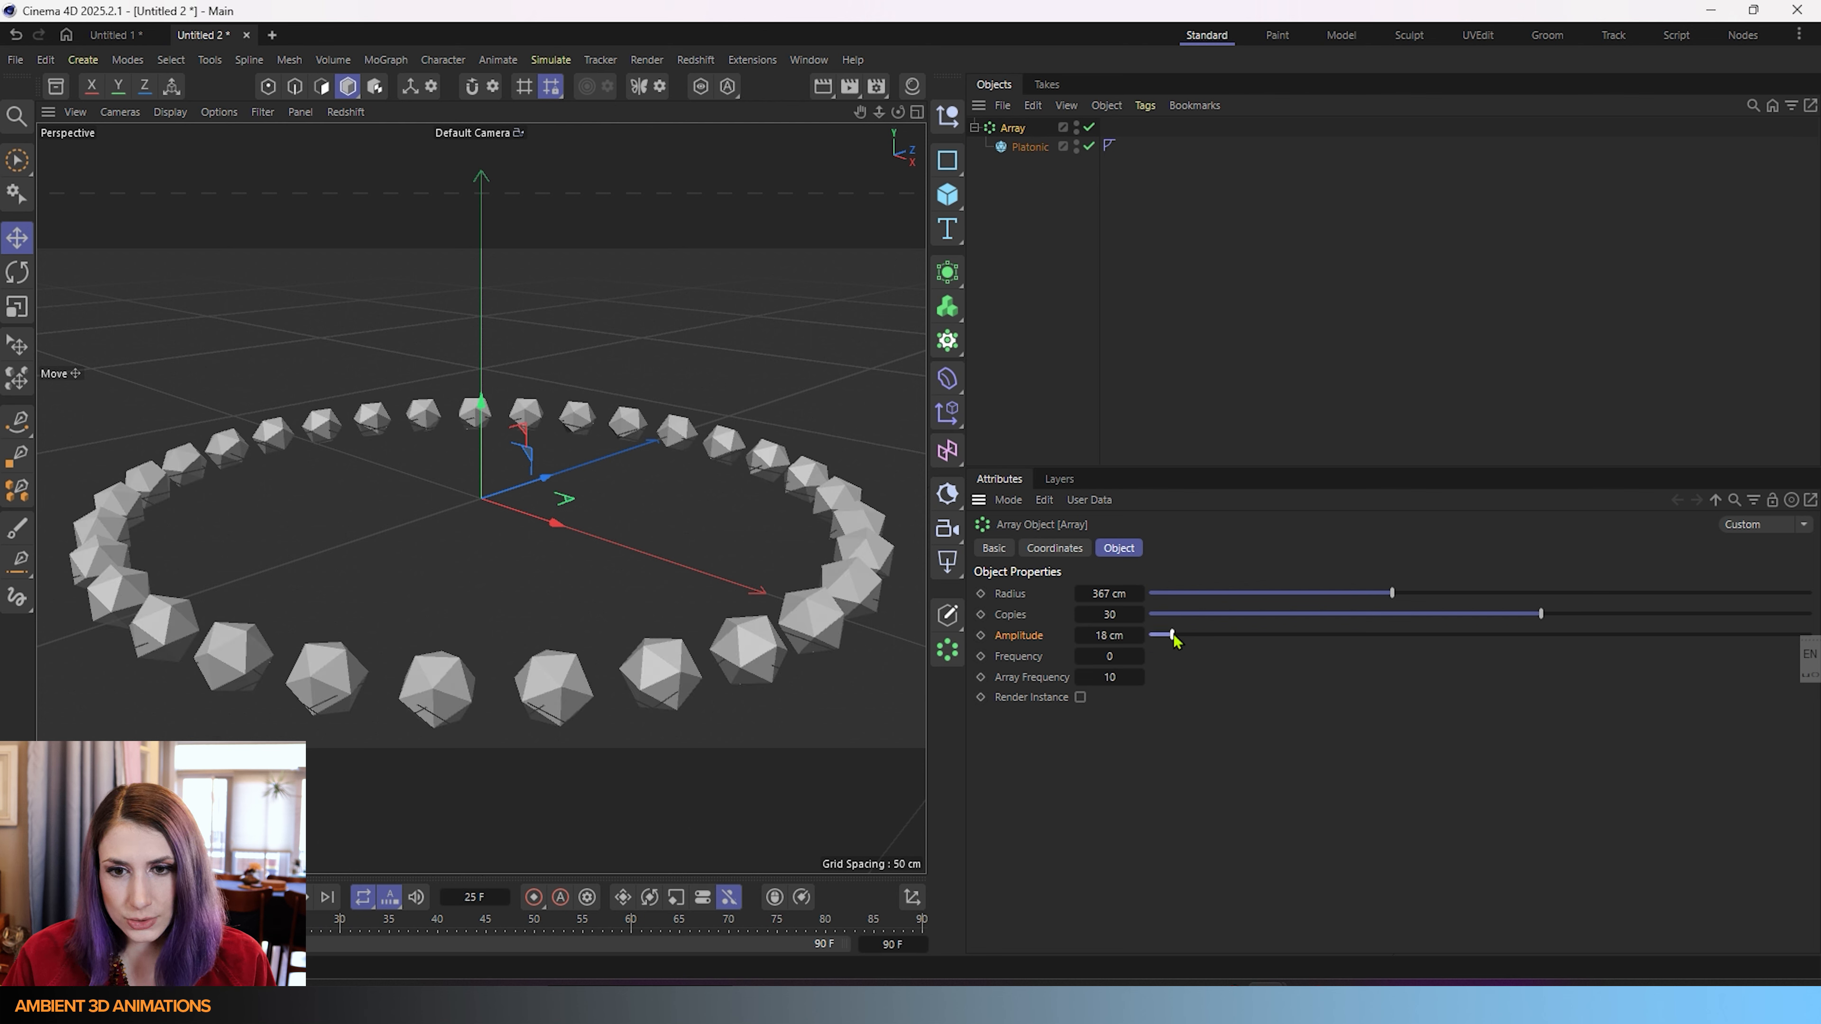
drag(1172, 635, 1263, 636)
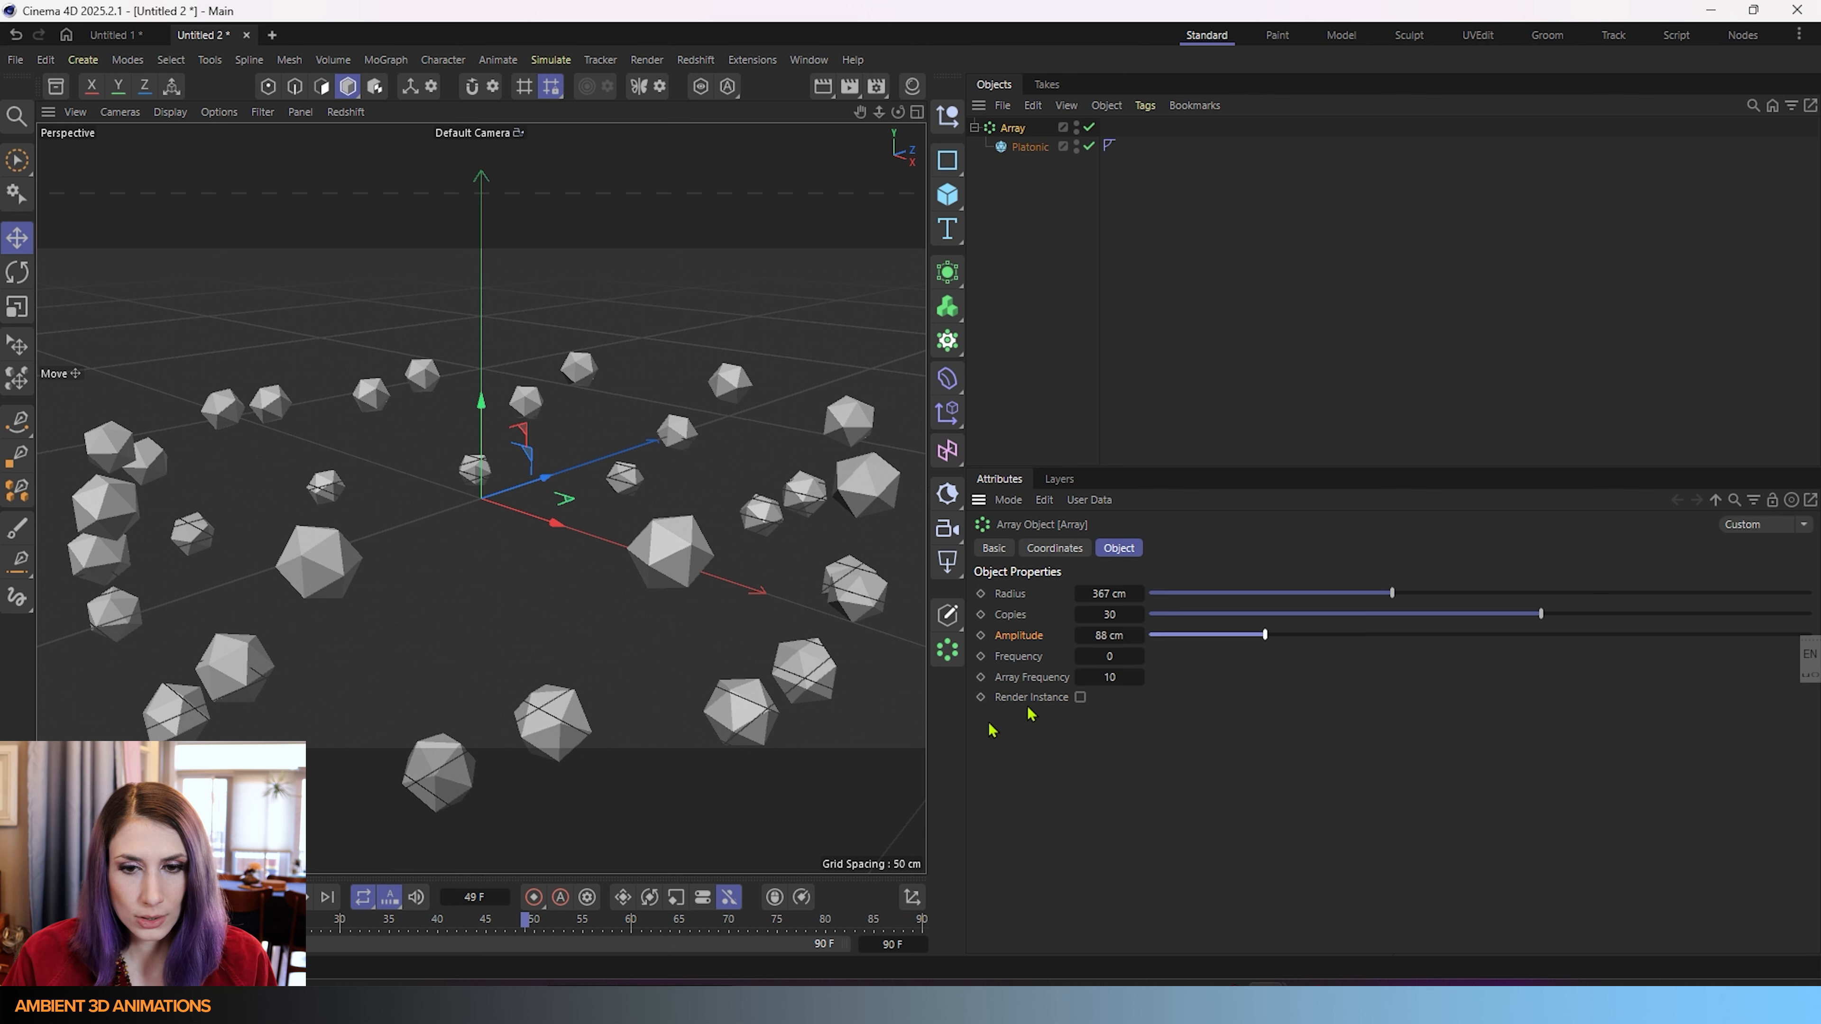
click(1108, 656)
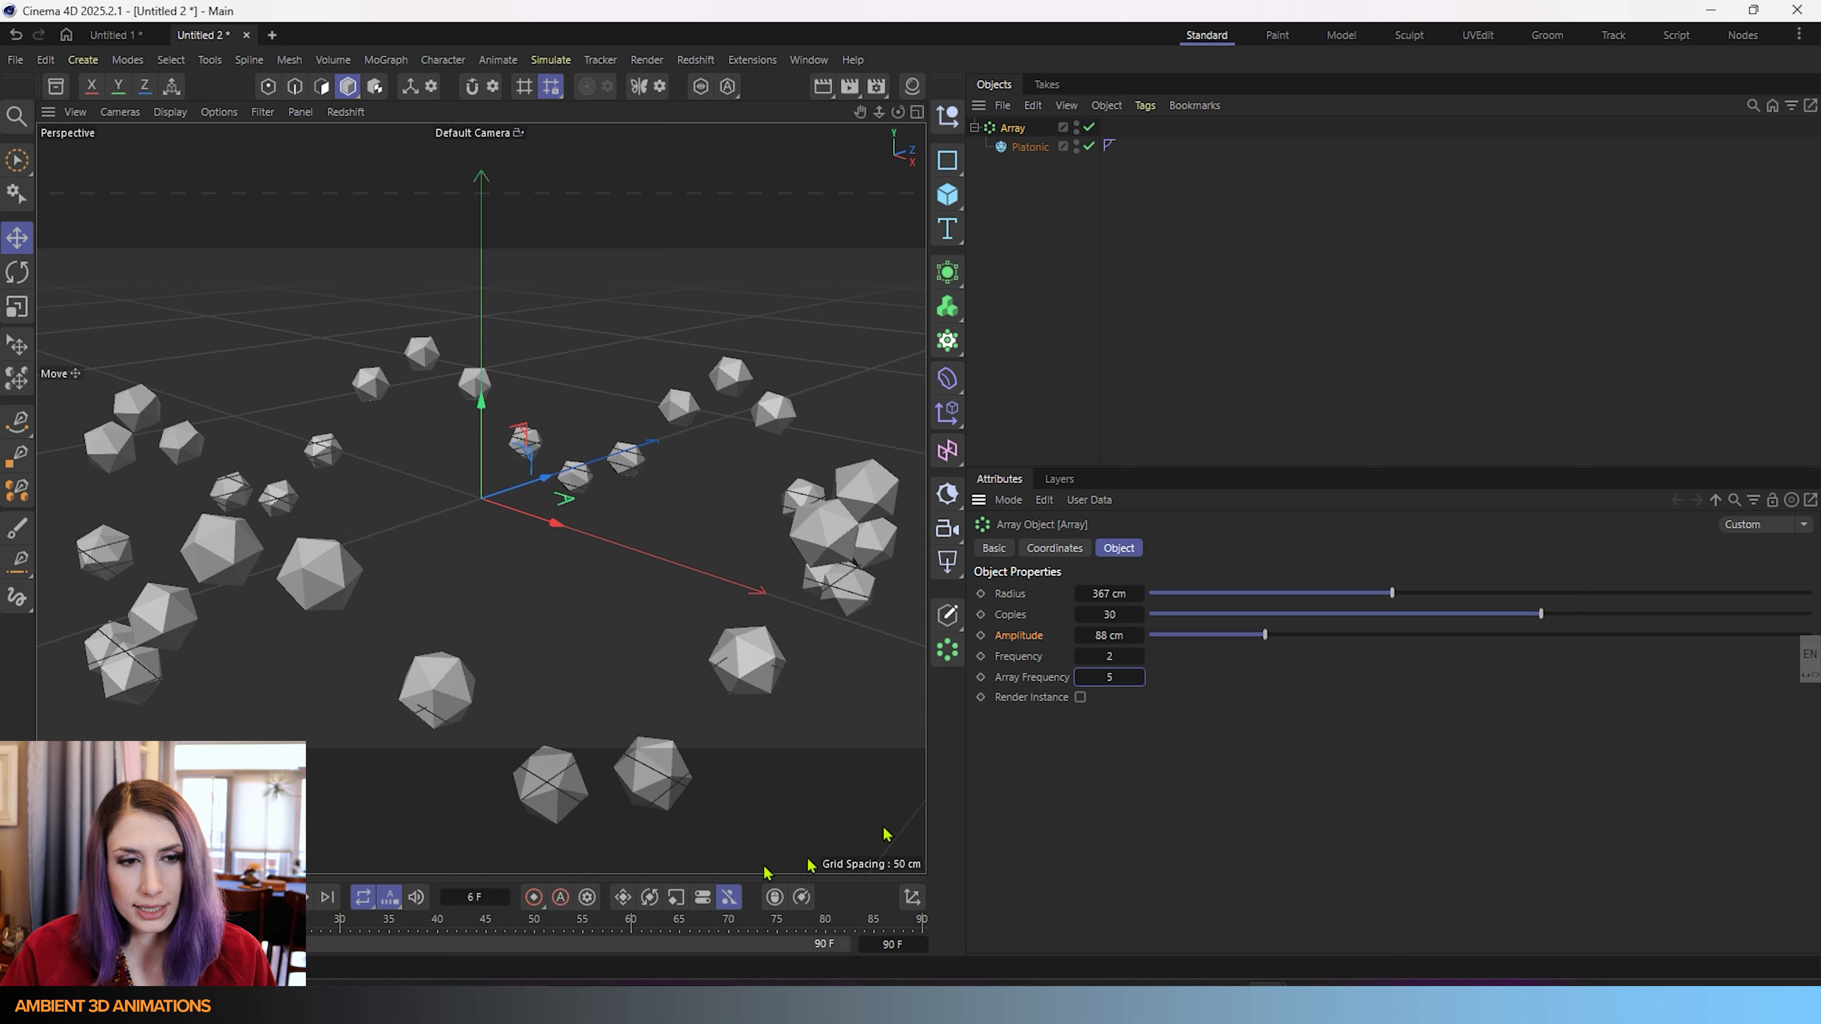
- Enable Render Instance on the Array
scroll(394, 563, down, 5)
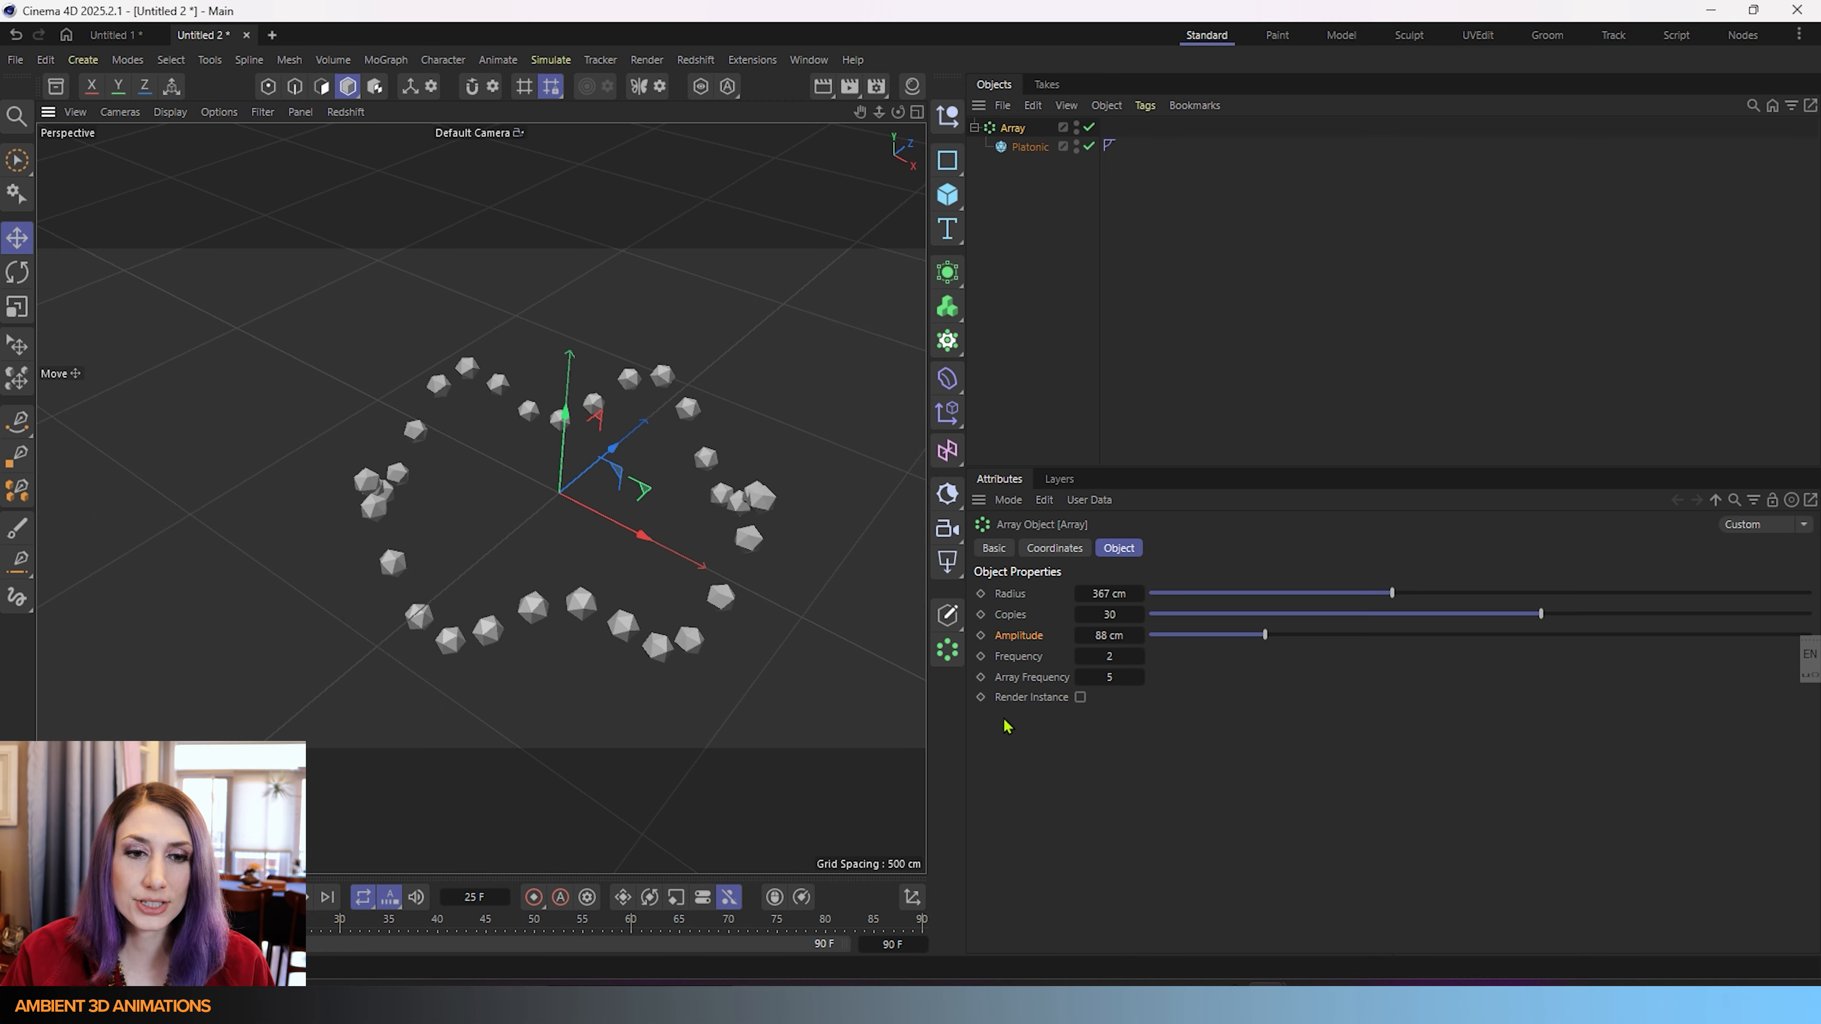
alt+middle_drag(692, 667, 639, 669)
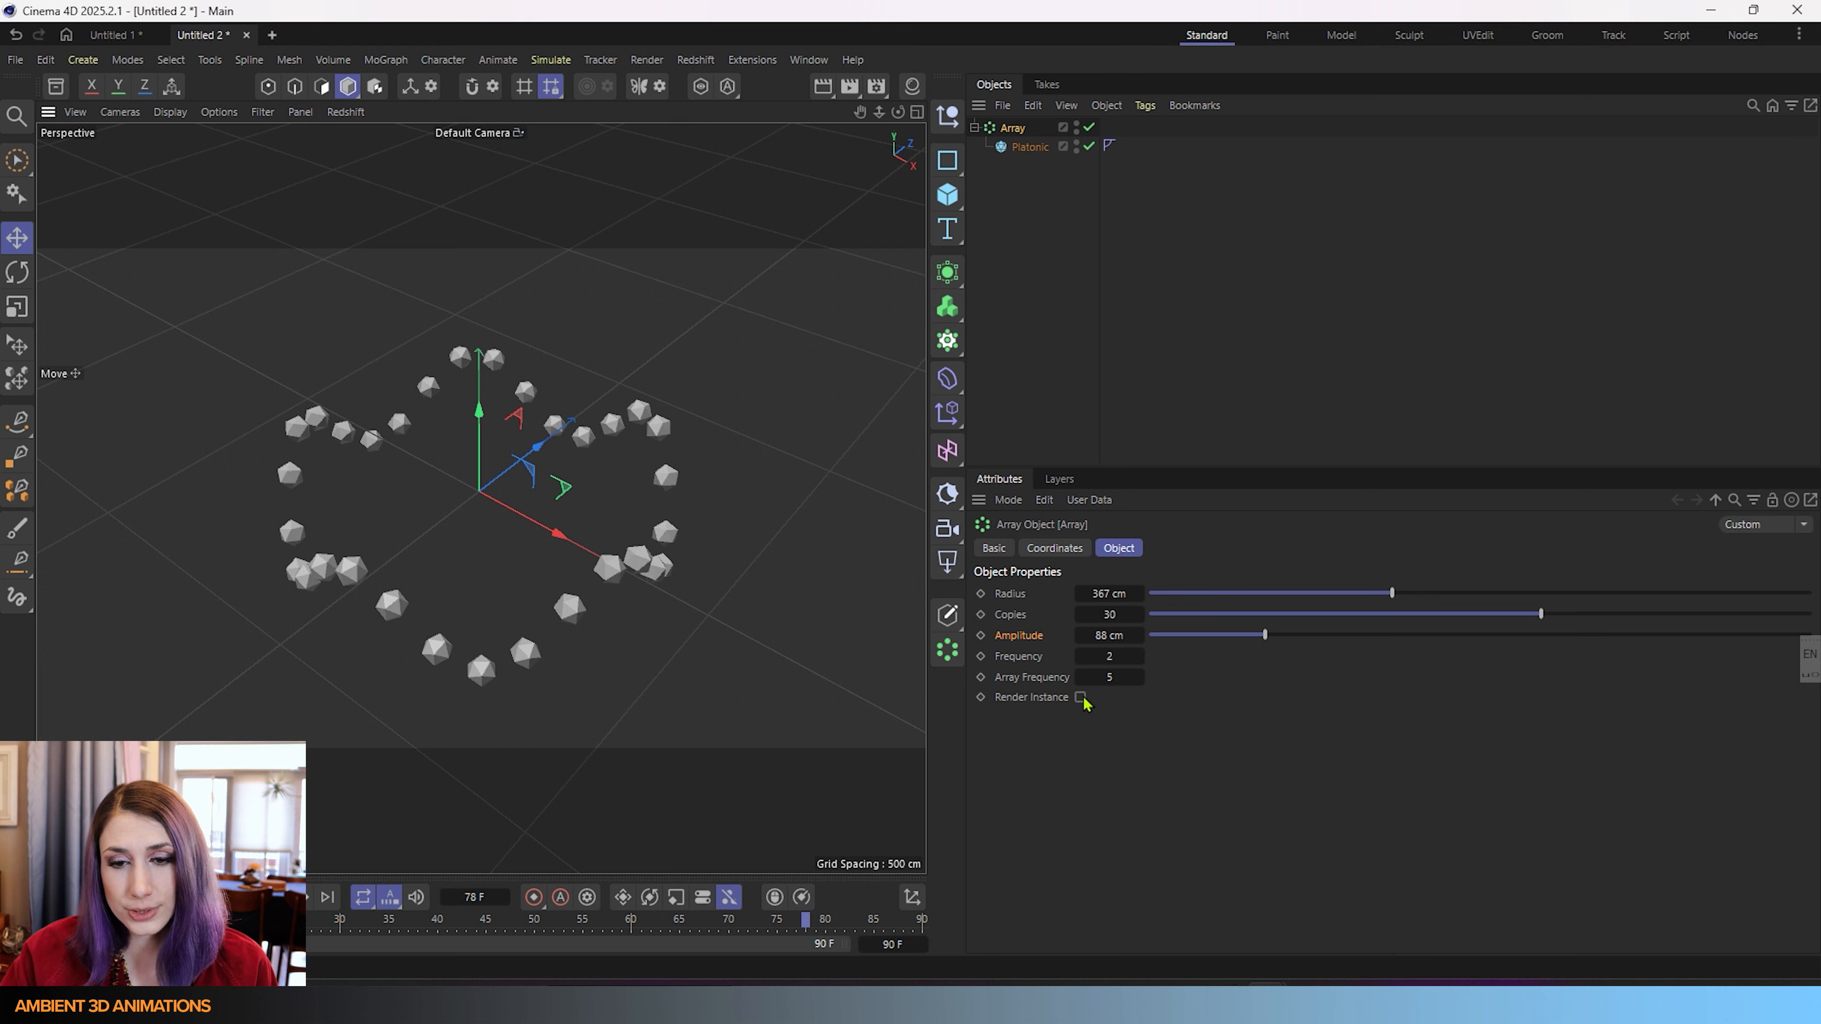
click(1080, 698)
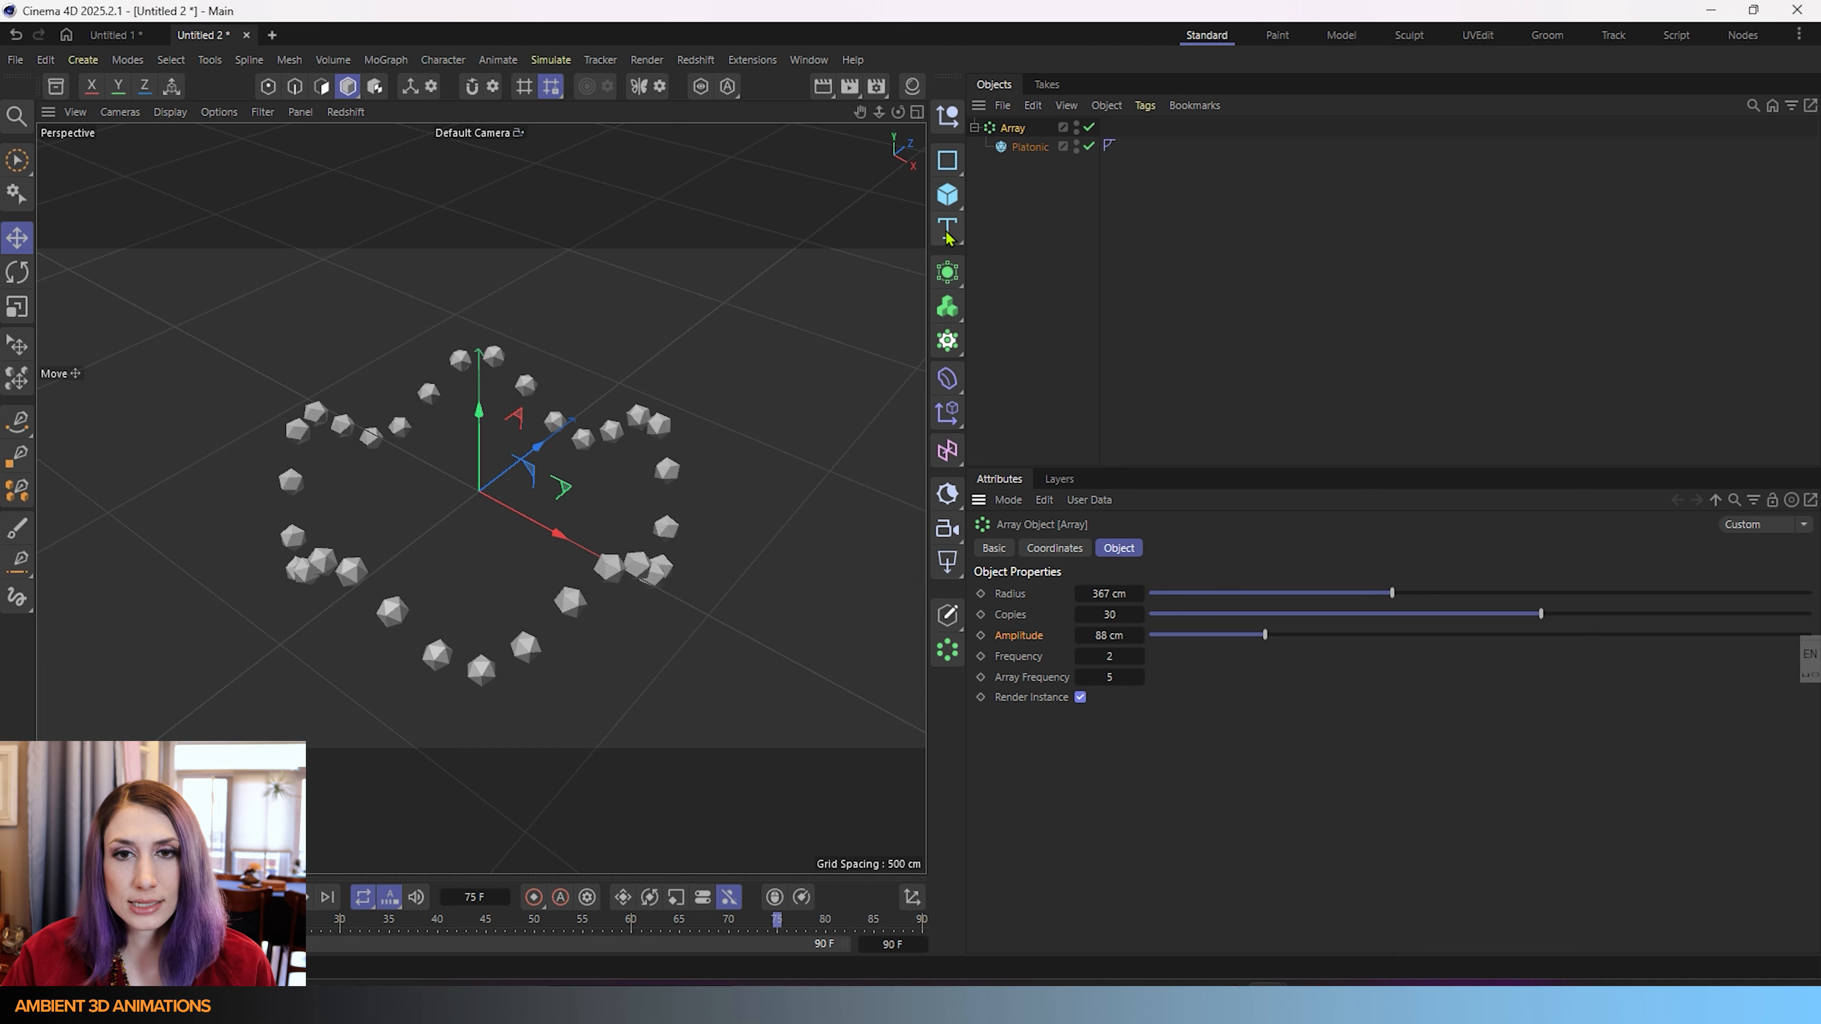
- Check the Array's object information with Render Instance turned off, and close the information window
click(1032, 150)
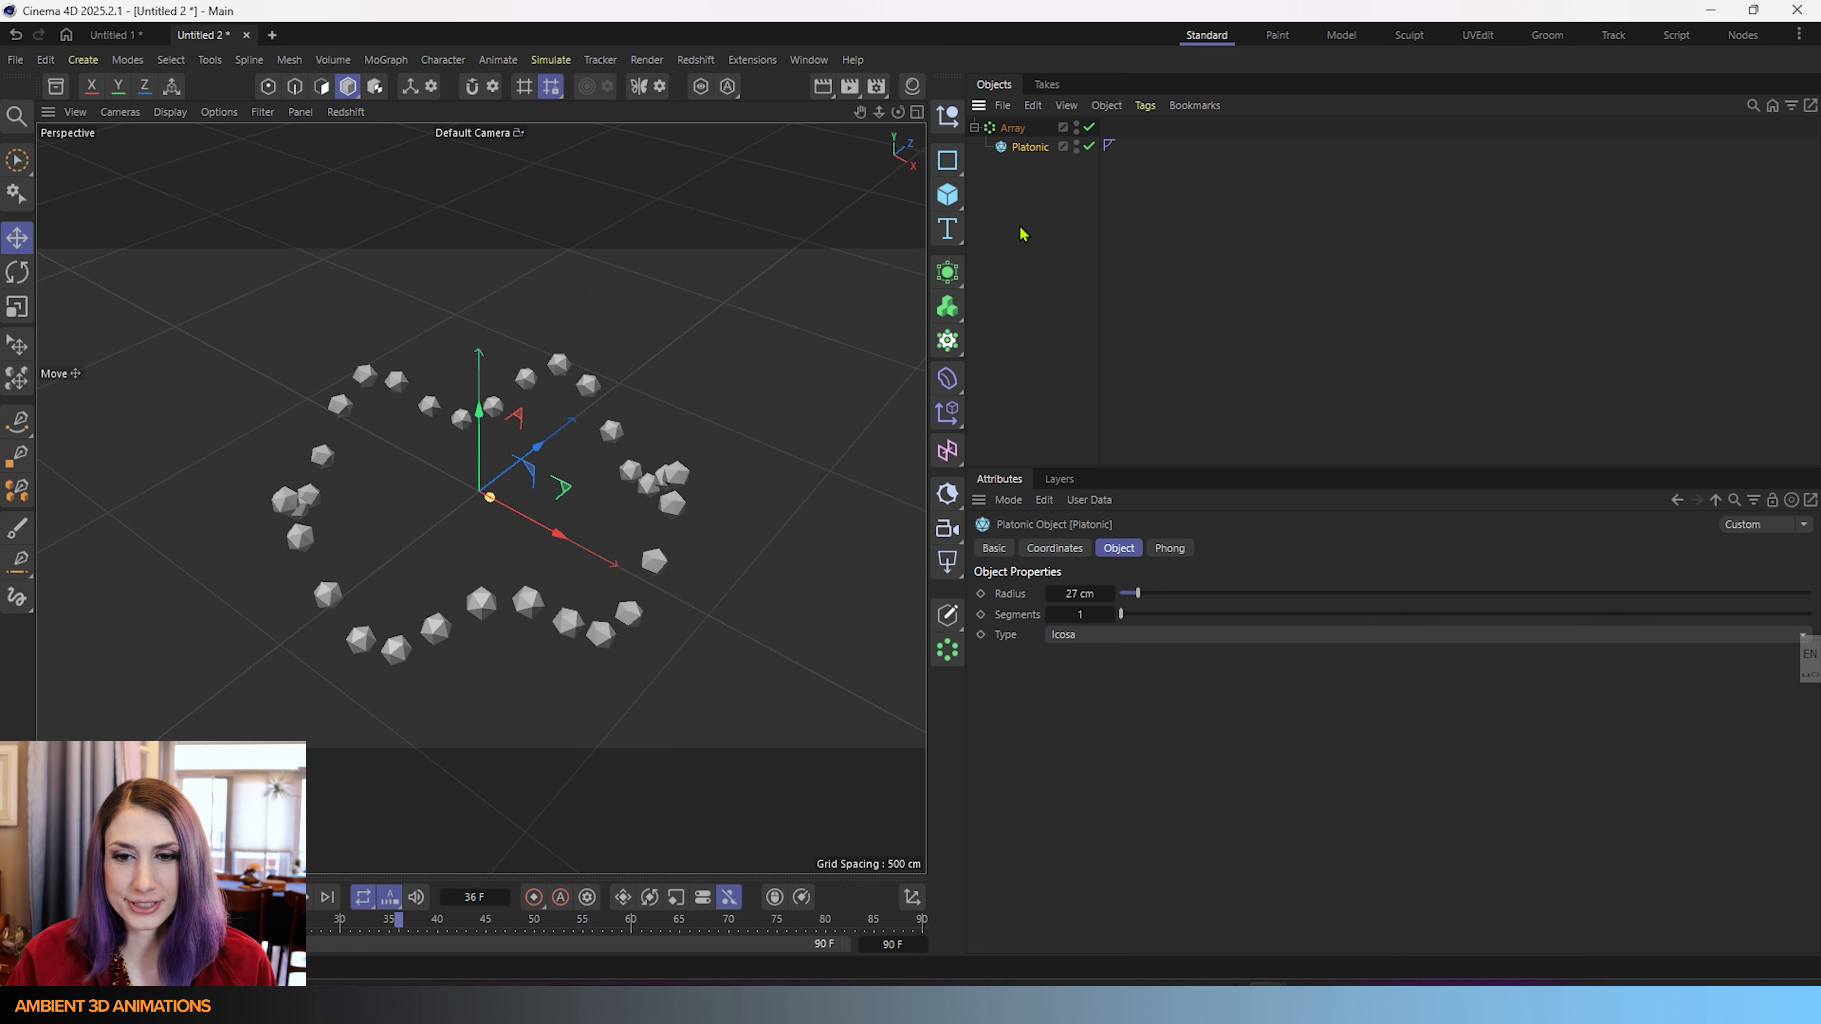
click(1017, 127)
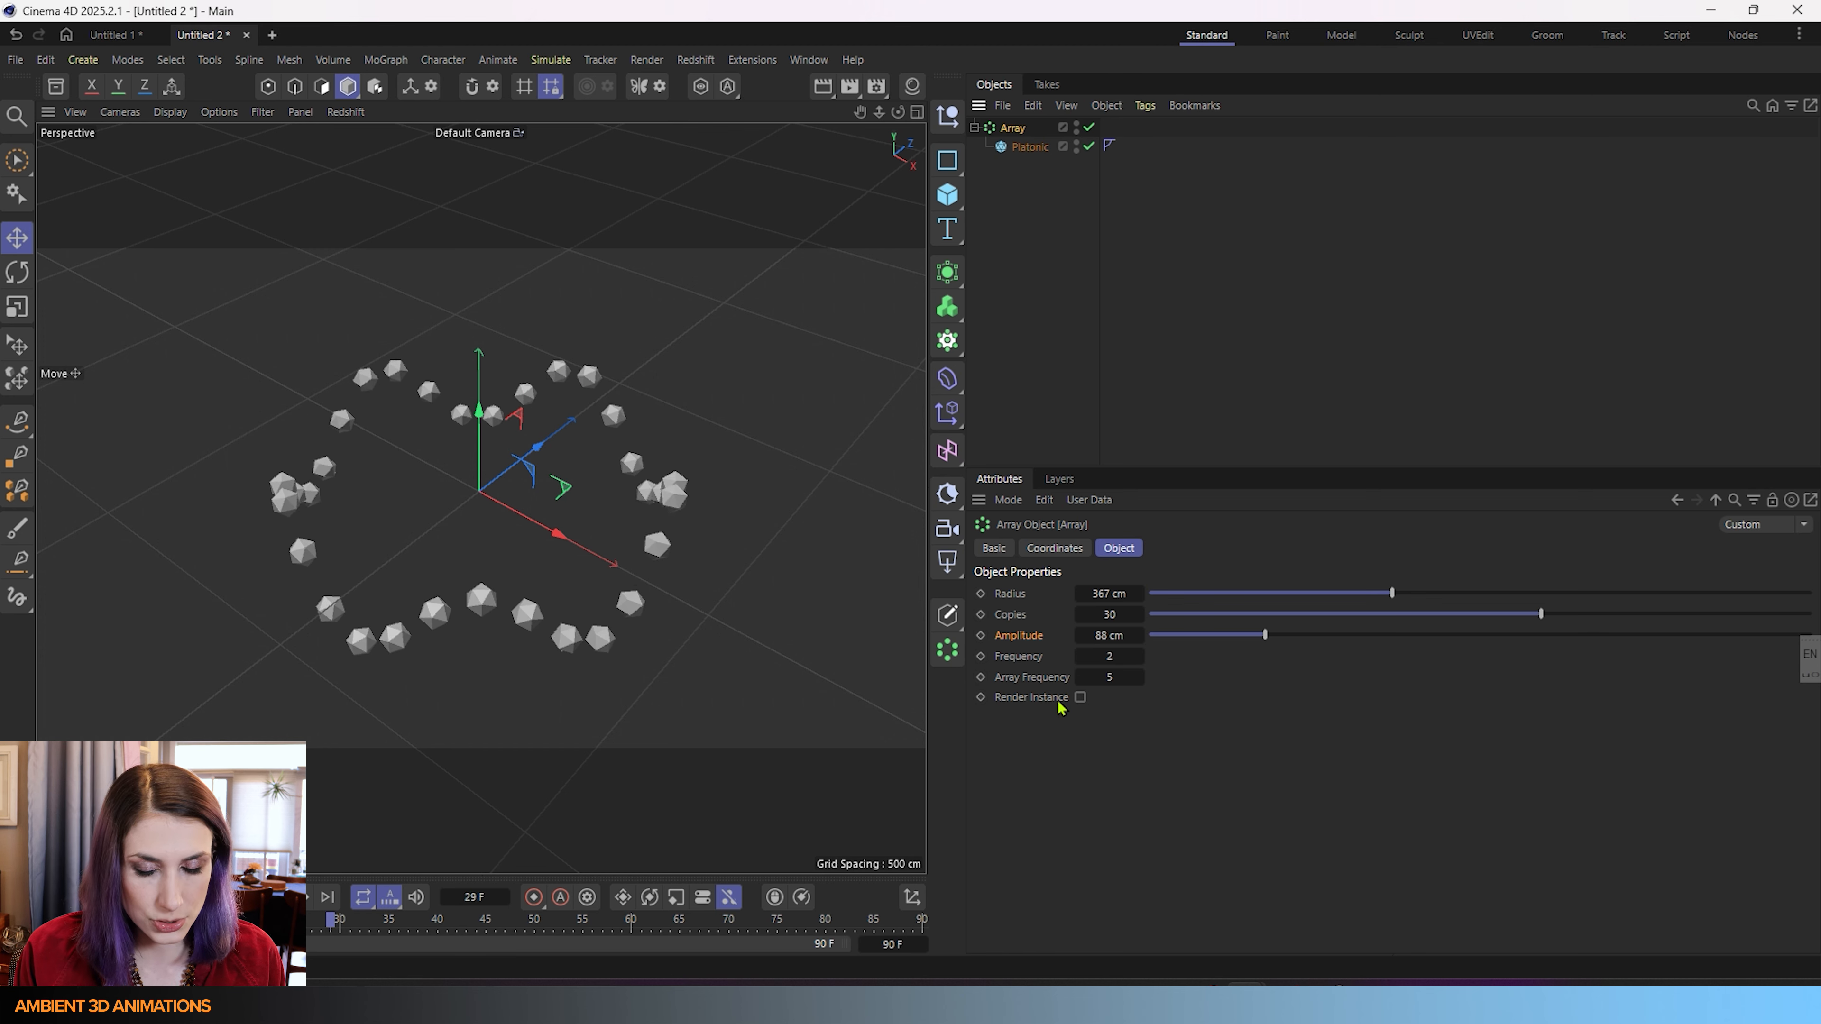
key(ctrl+i)
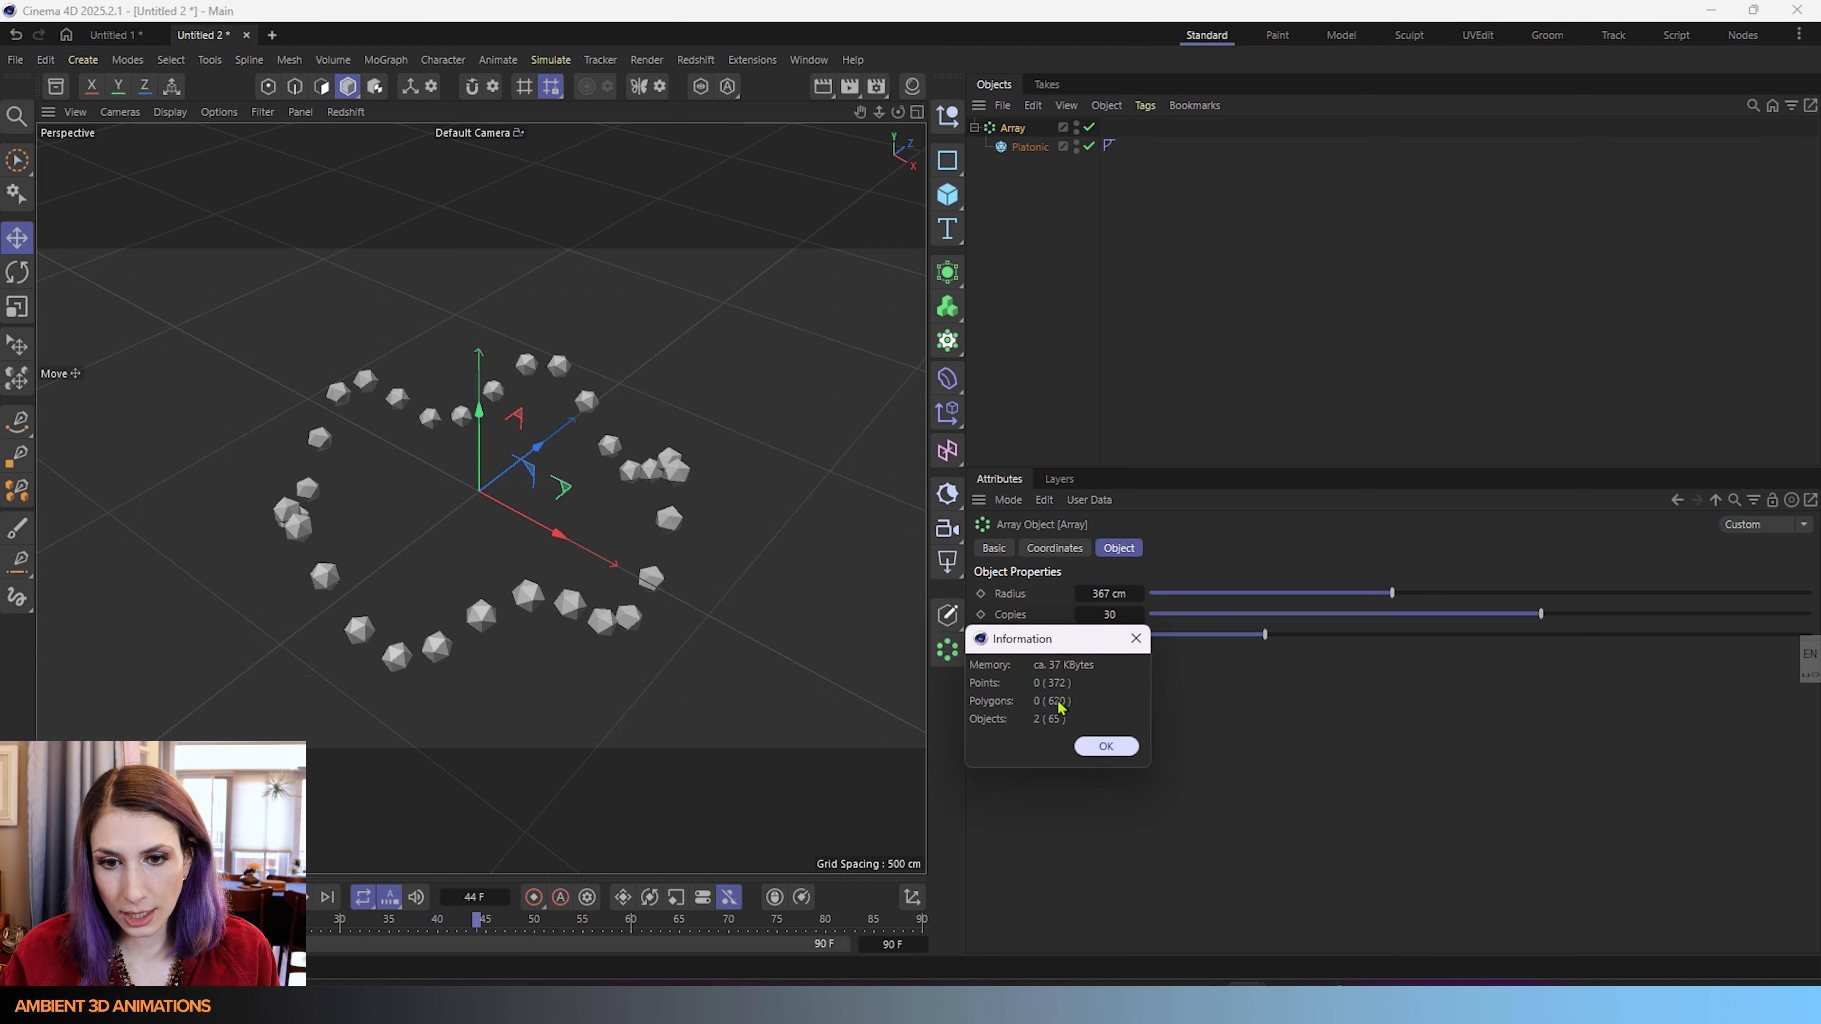
drag(1084, 640, 808, 297)
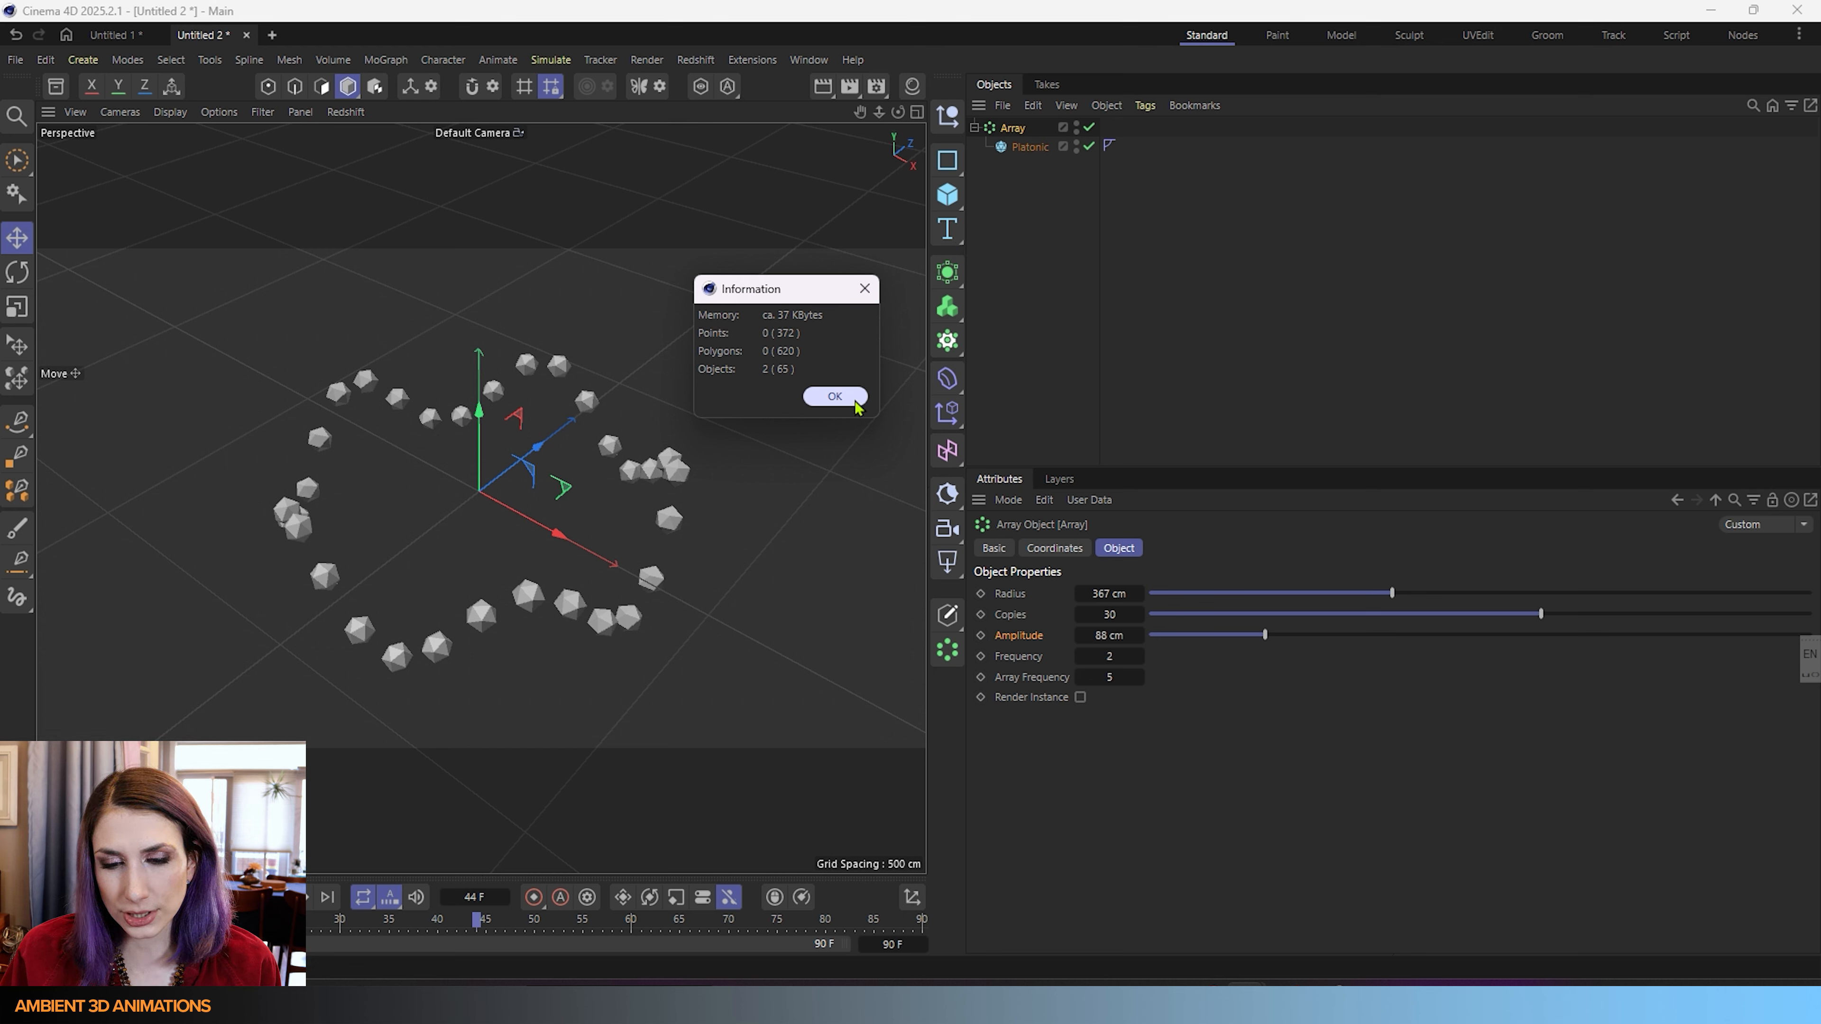
click(834, 396)
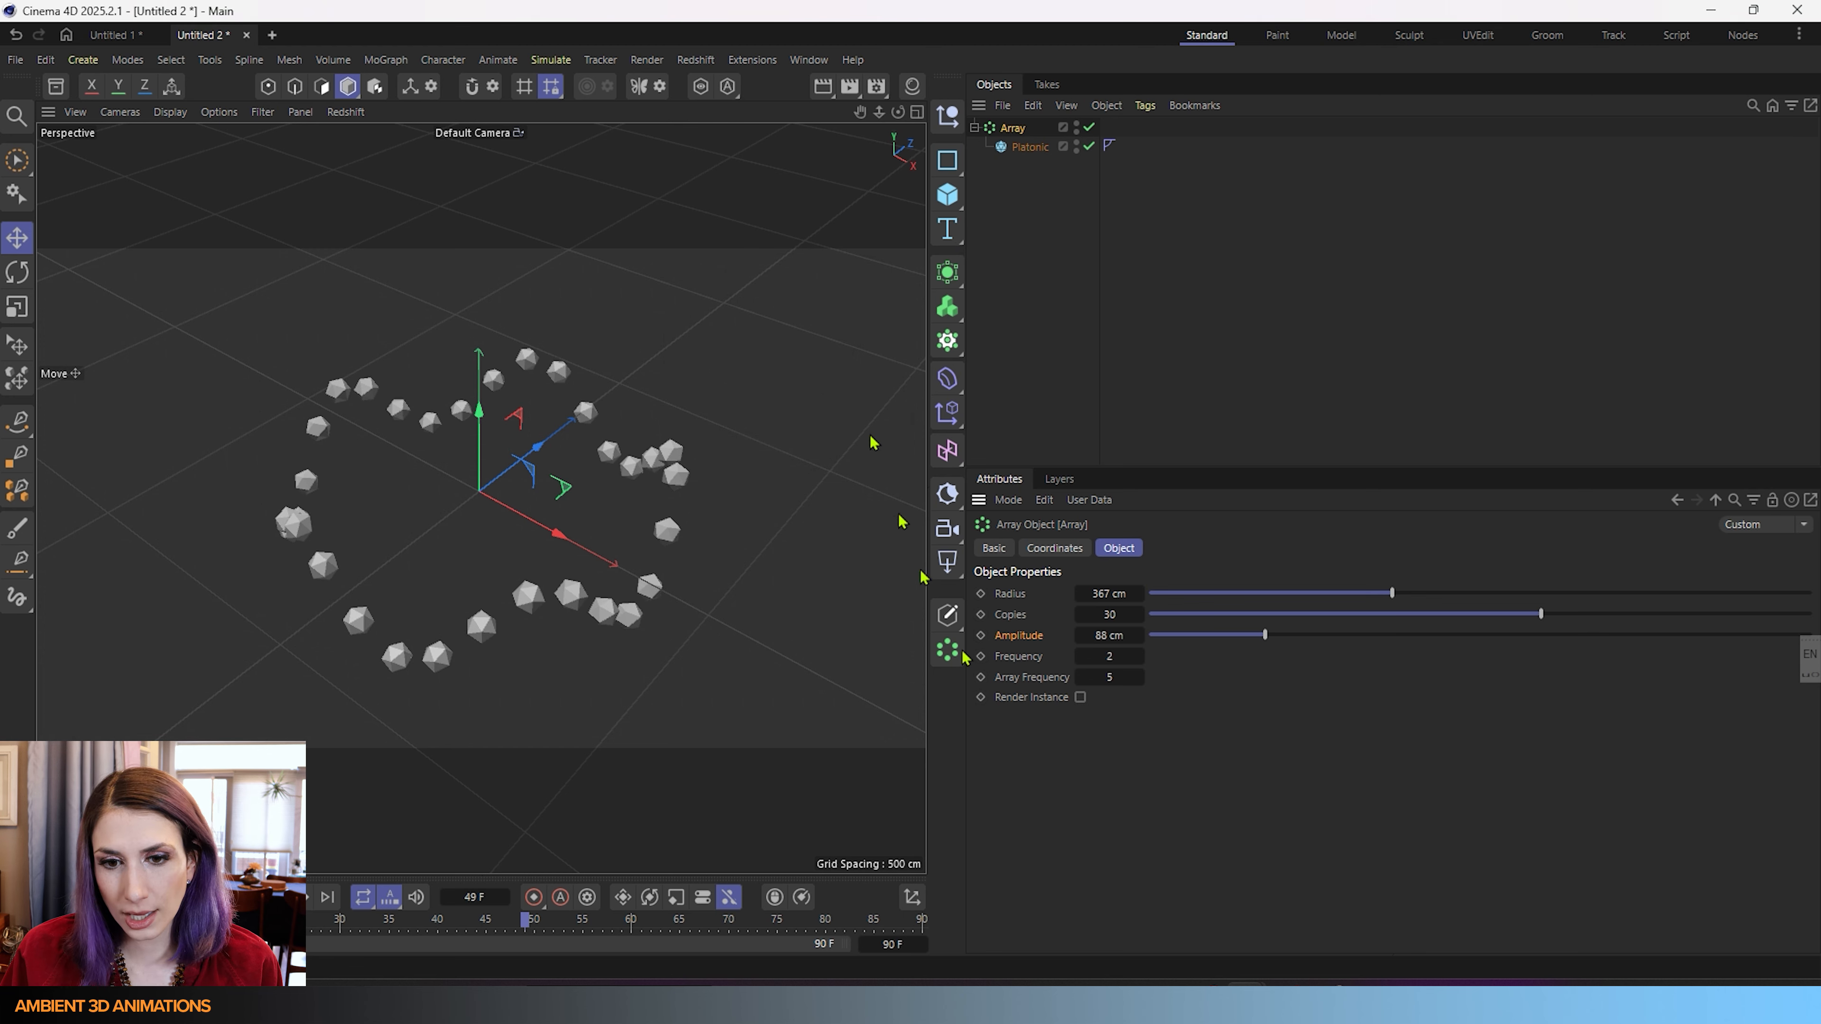
- Turn Render Instance back on for the Array and show its object information for comparison
click(1079, 697)
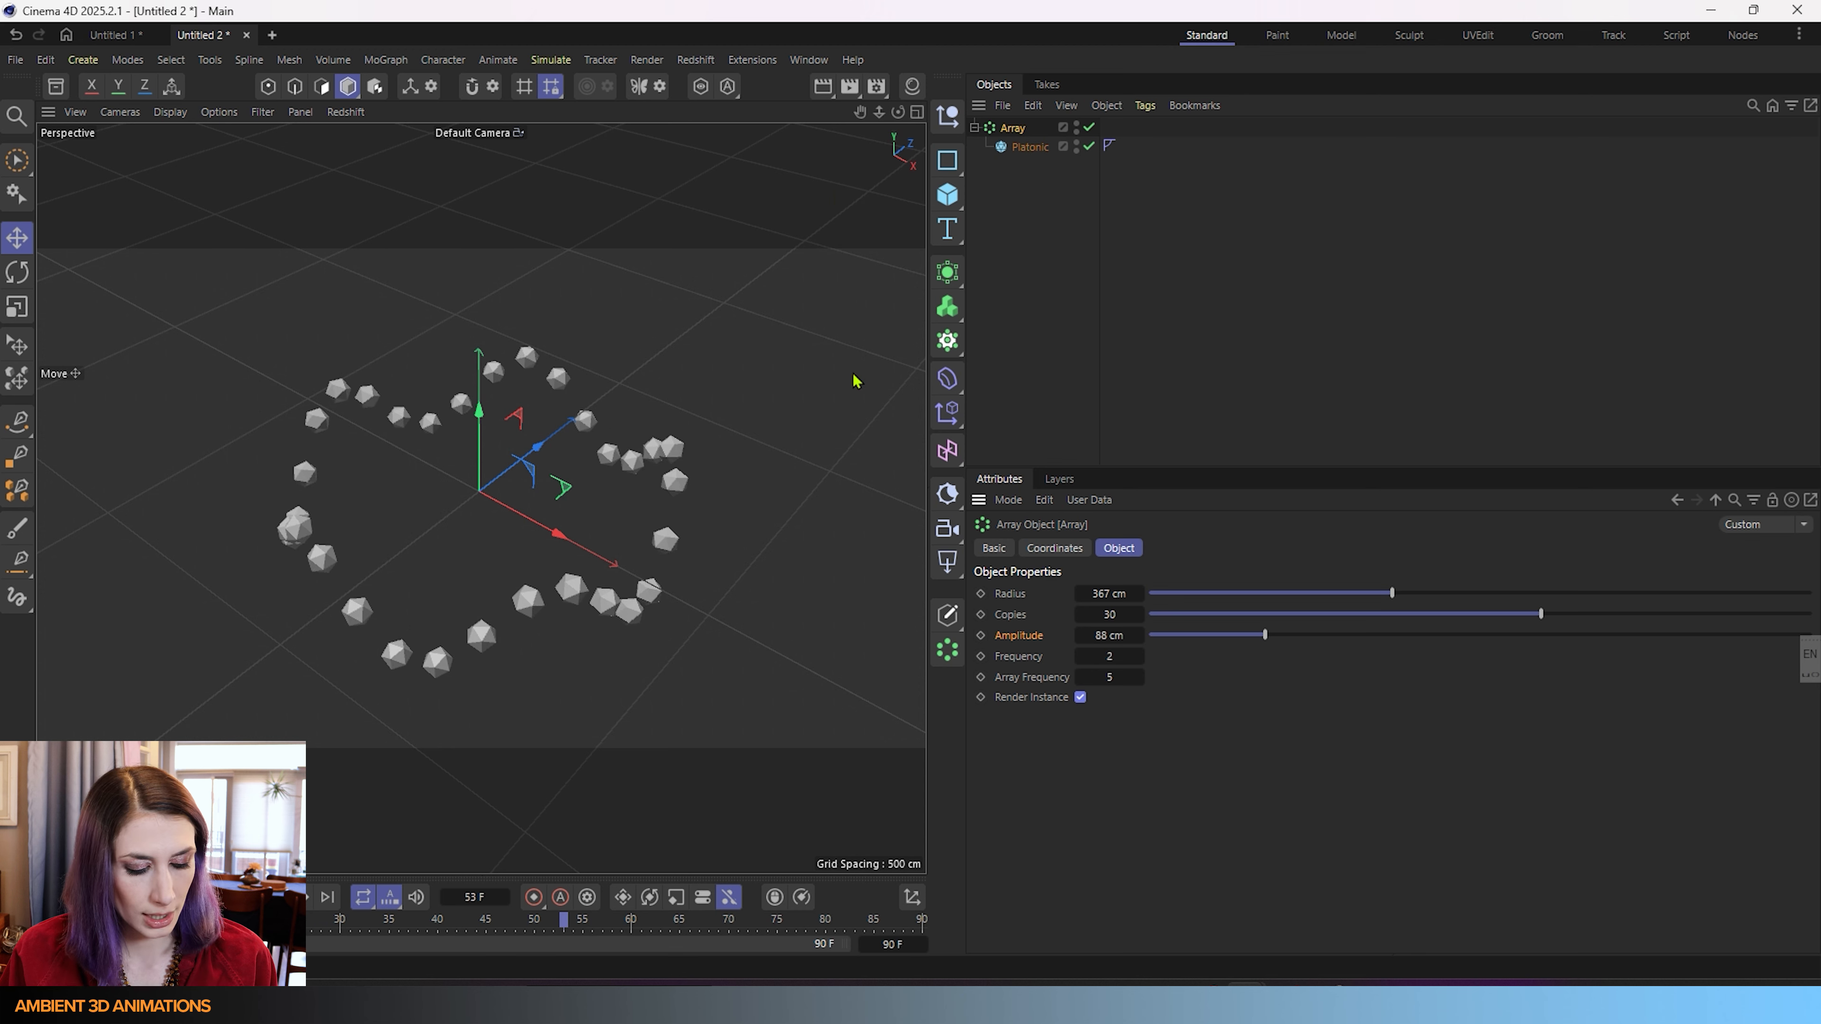
key(ctrl+i)
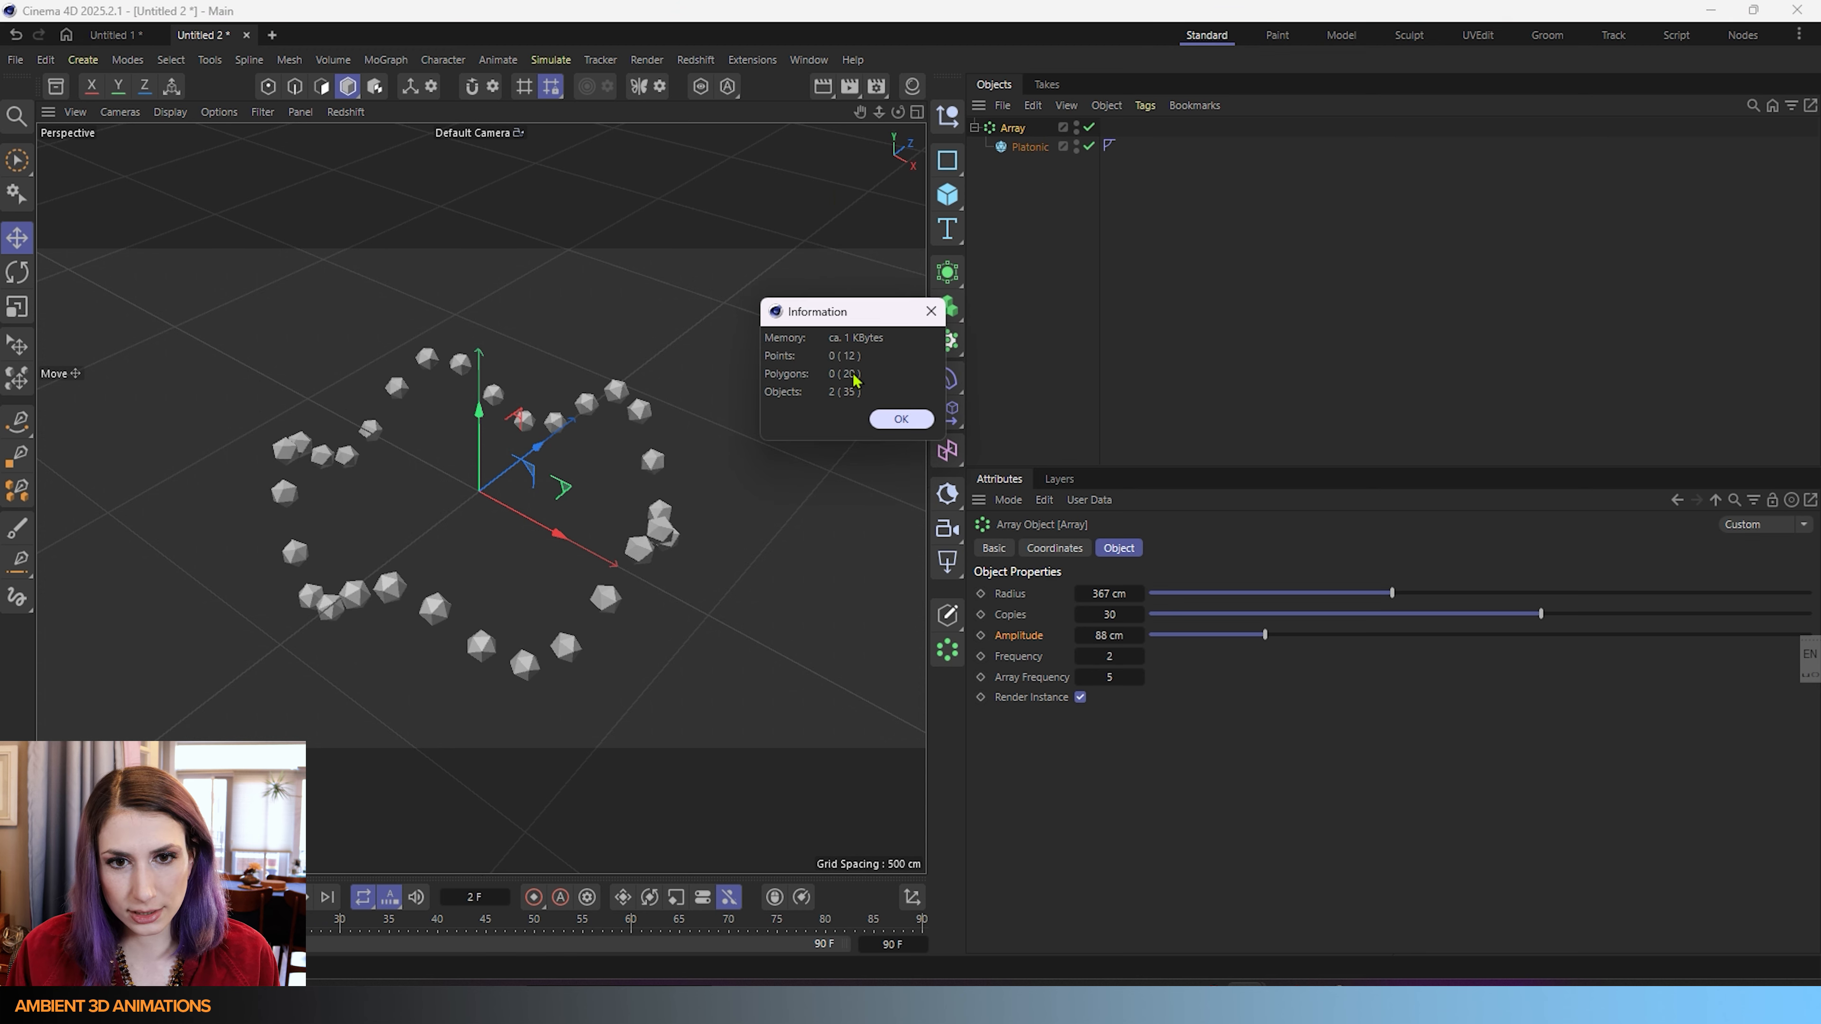